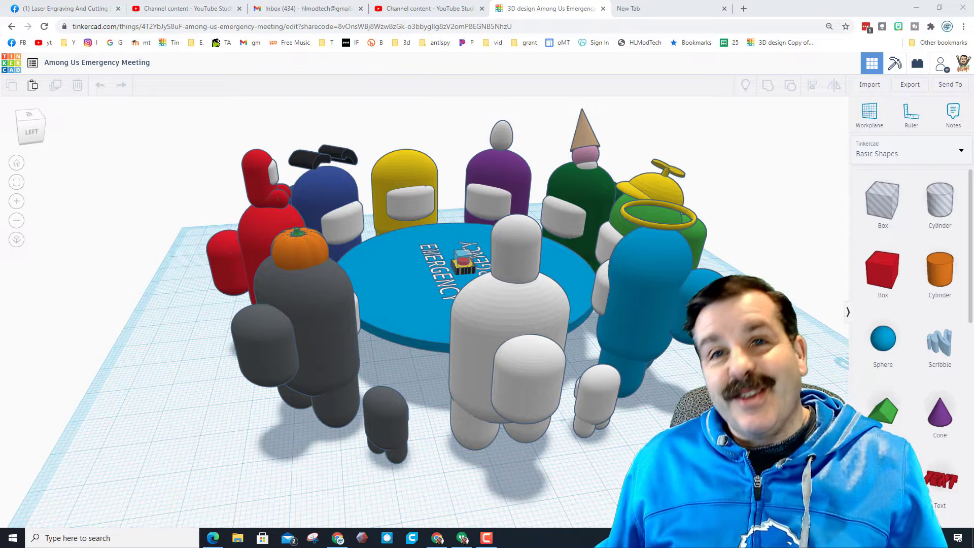
Step: Create a new 3D design and place a cylinder from the Basic Shapes library on the workplane
{"action": "right_click_drag", "start_coordinate": [355, 203], "coordinate": [355, 239]}
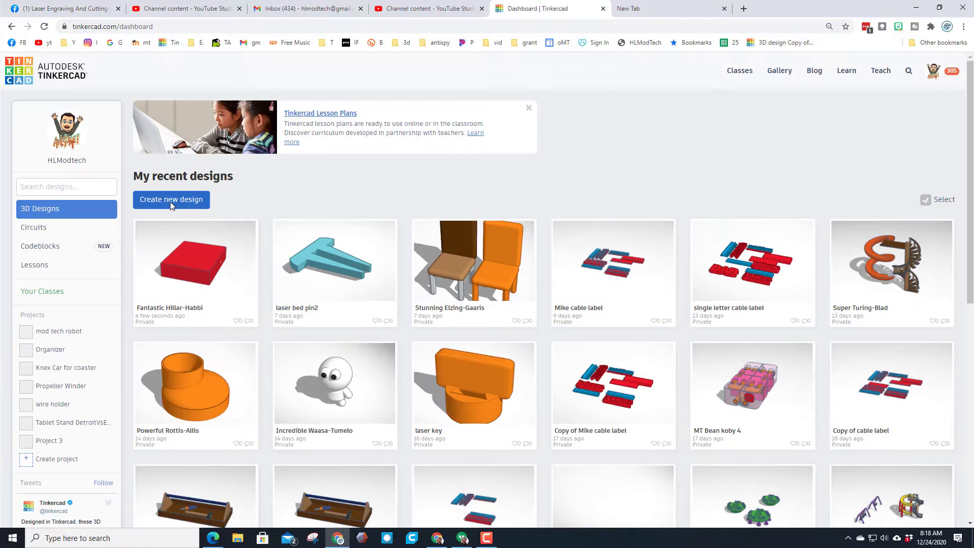
{"action": "left_click", "coordinate": [170, 199]}
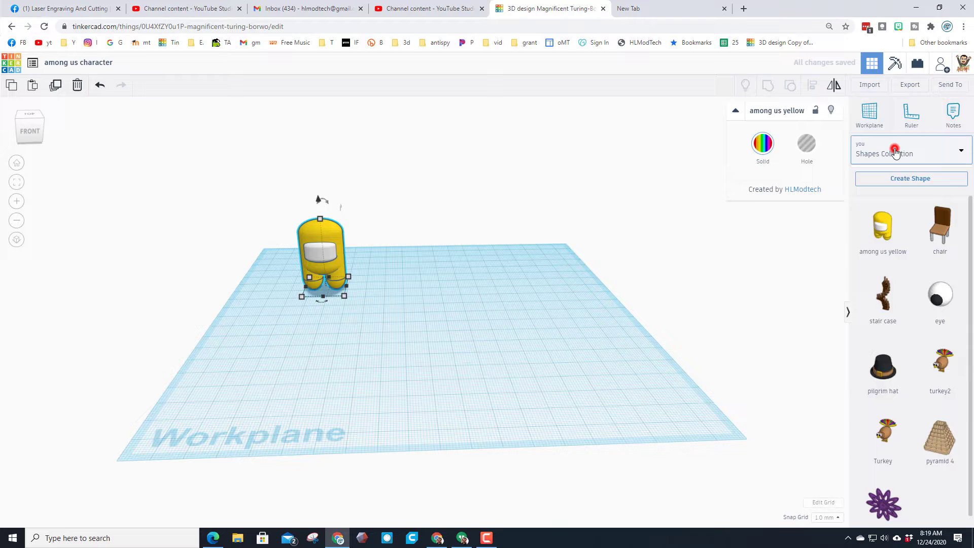
{"action": "left_click", "coordinate": [892, 148]}
{"action": "left_click", "coordinate": [887, 185]}
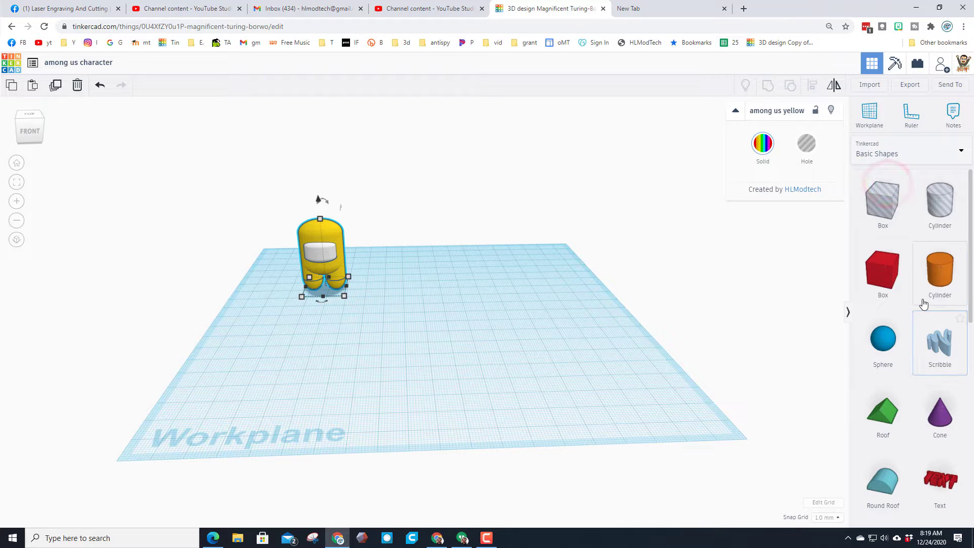
{"action": "left_click_drag", "start_coordinate": [939, 271], "coordinate": [477, 327]}
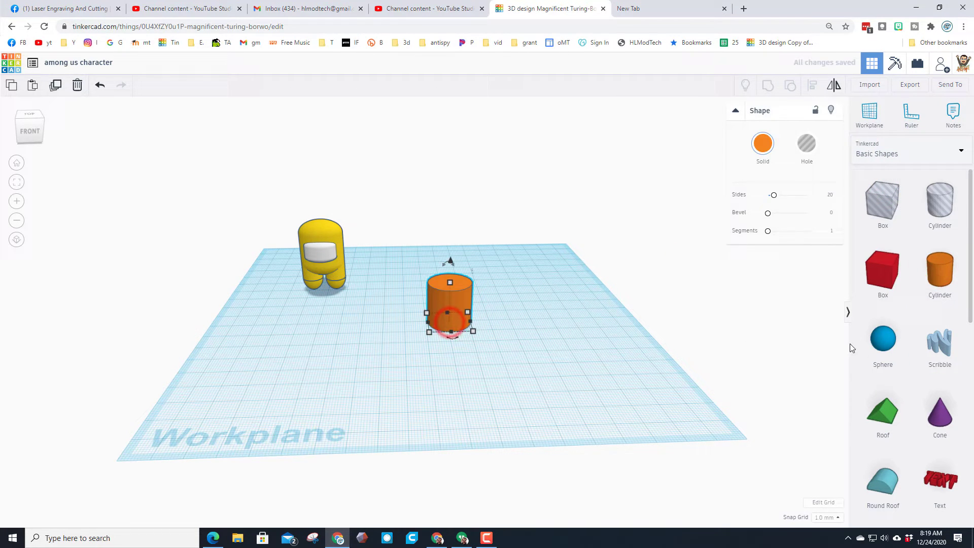
Step: Place a sphere in front and to the right of the cylinder and set its steps to 24
{"action": "left_click_drag", "start_coordinate": [882, 338], "coordinate": [538, 357]}
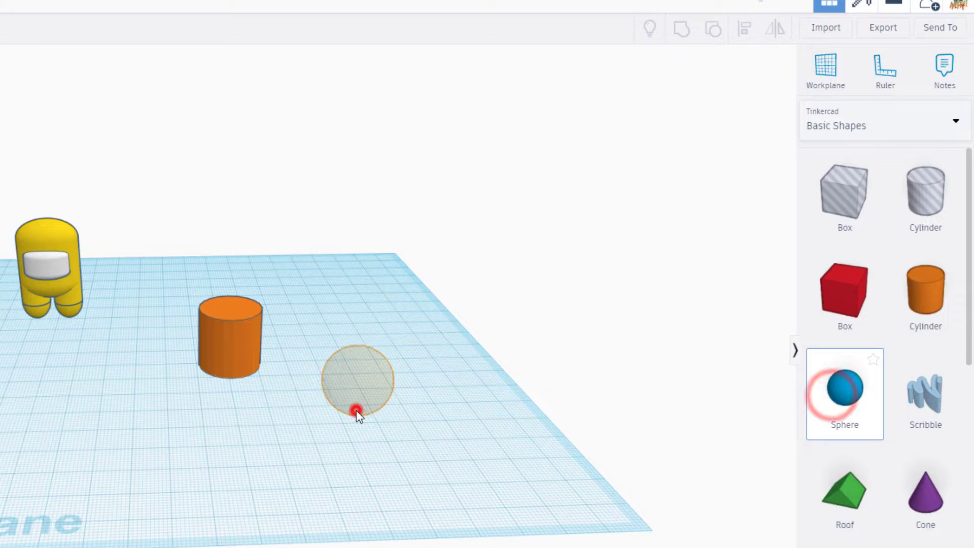
{"action": "left_click_drag", "start_coordinate": [356, 410], "coordinate": [360, 411]}
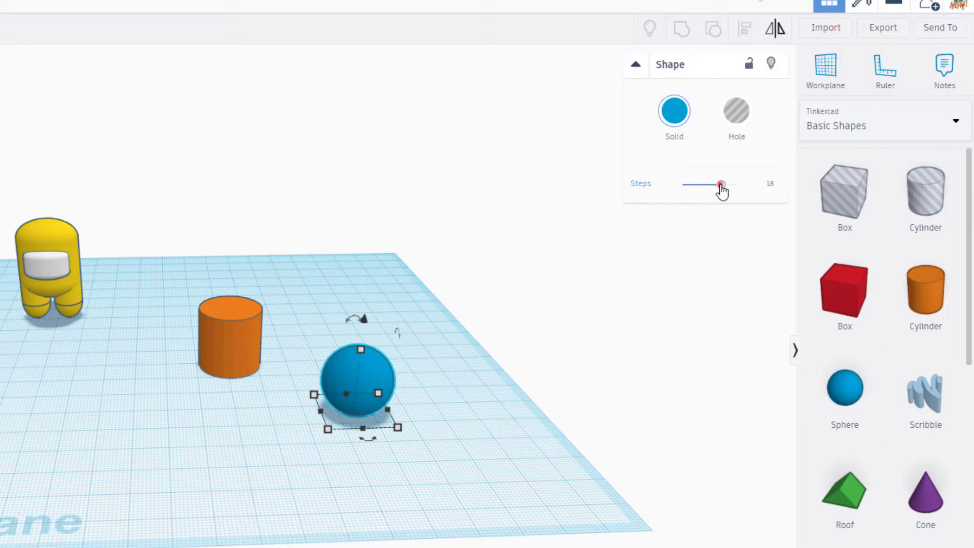
{"action": "left_click_drag", "start_coordinate": [722, 184], "coordinate": [737, 184]}
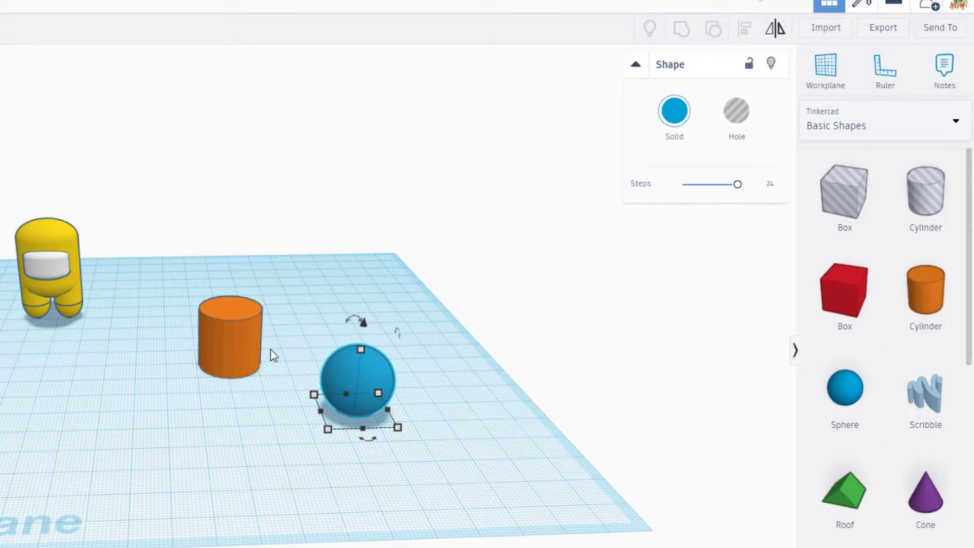
Step: Set the orange cylinder's number of sides to 48
{"action": "left_click", "coordinate": [231, 347]}
{"action": "left_click", "coordinate": [769, 184]}
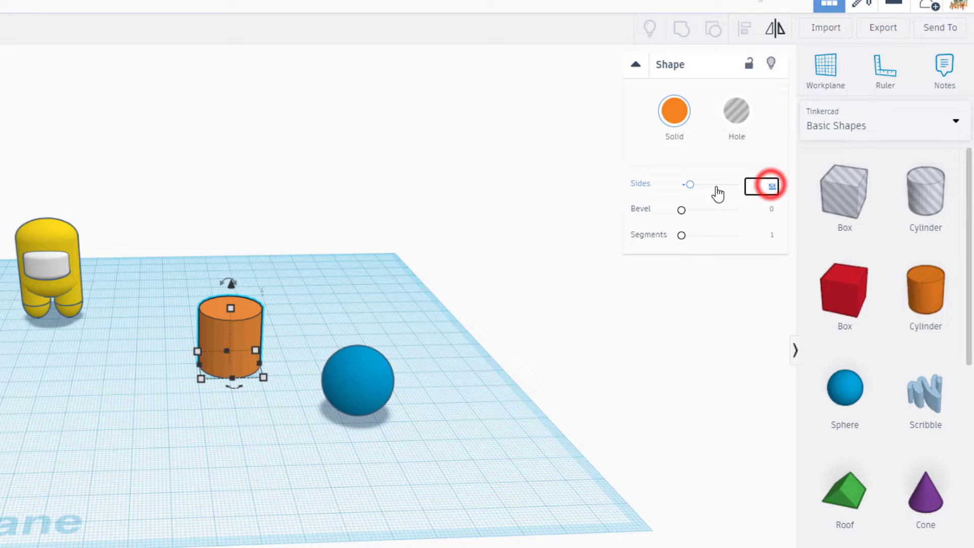
{"action": "type", "text": "48"}
{"action": "key", "text": "Return"}
Step: Align the cylinder and sphere on their centres along both horizontal axes
{"action": "left_click_drag", "start_coordinate": [165, 269], "coordinate": [409, 433]}
{"action": "left_click", "coordinate": [749, 31]}
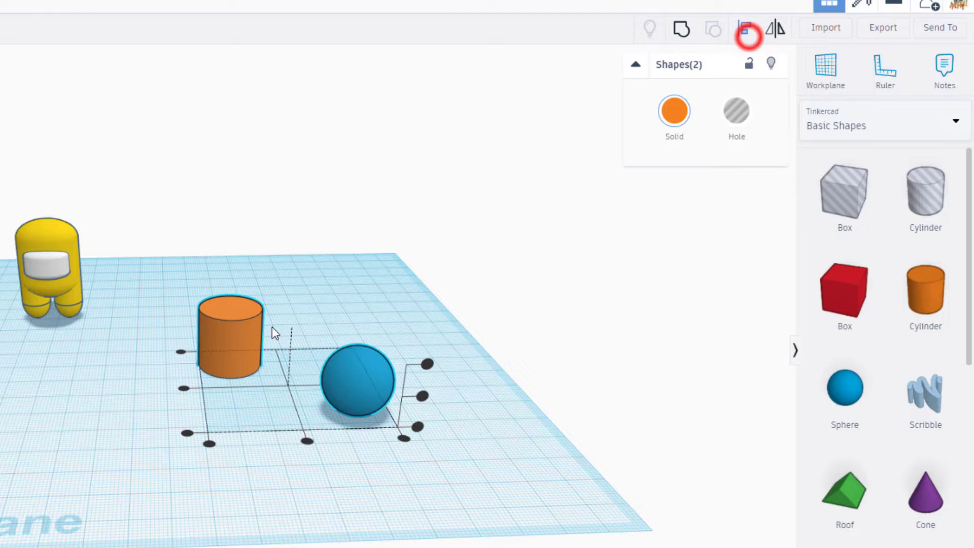
{"action": "left_click", "coordinate": [183, 390]}
{"action": "left_click", "coordinate": [296, 412]}
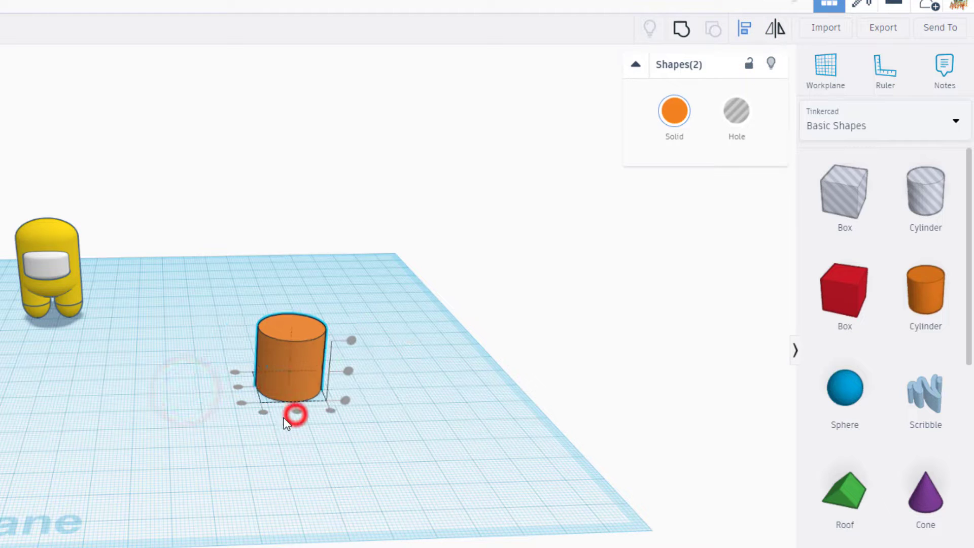
{"action": "left_click", "coordinate": [252, 443]}
Step: Raise the cylinder to 10 mm above the workplane
{"action": "left_click", "coordinate": [285, 352]}
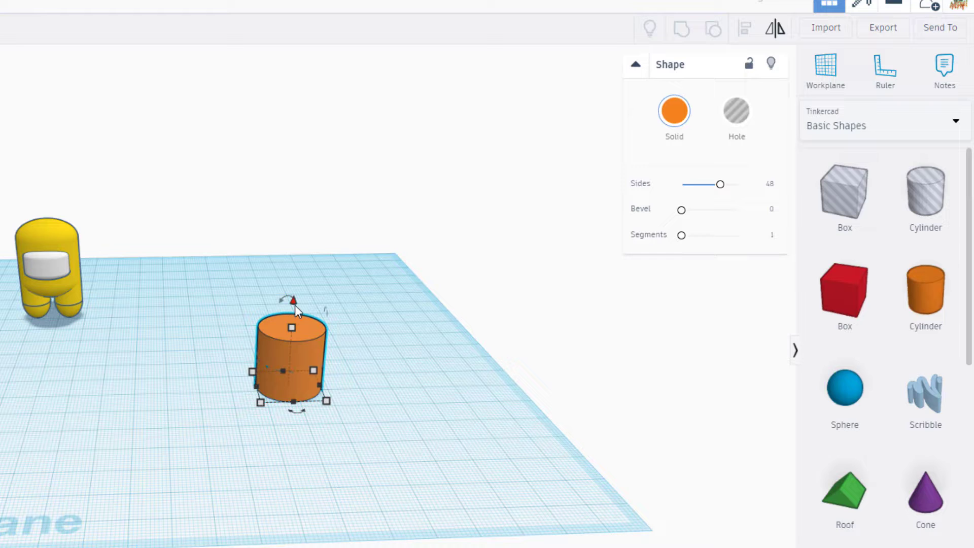
{"action": "left_click_drag", "start_coordinate": [294, 305], "coordinate": [299, 193]}
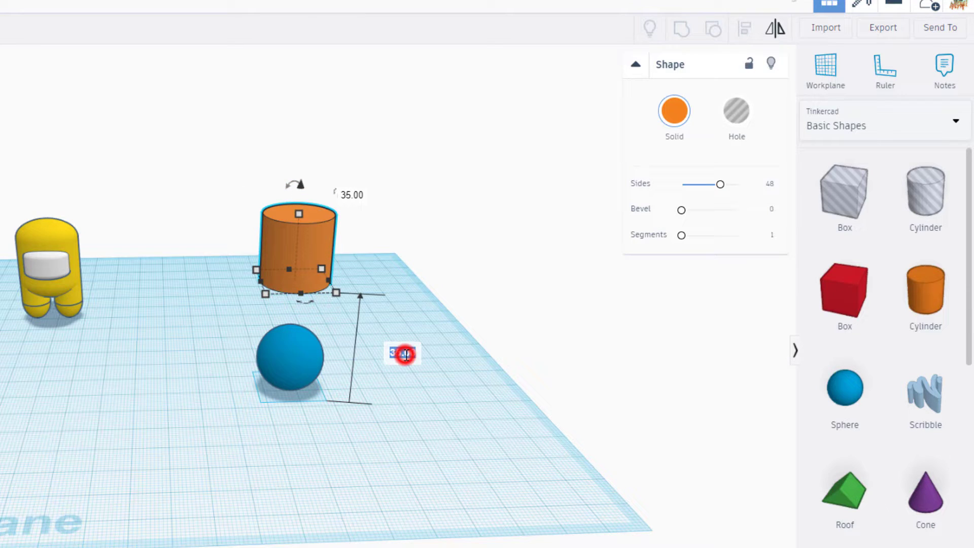
{"action": "type", "text": "10"}
{"action": "key", "text": "Return"}
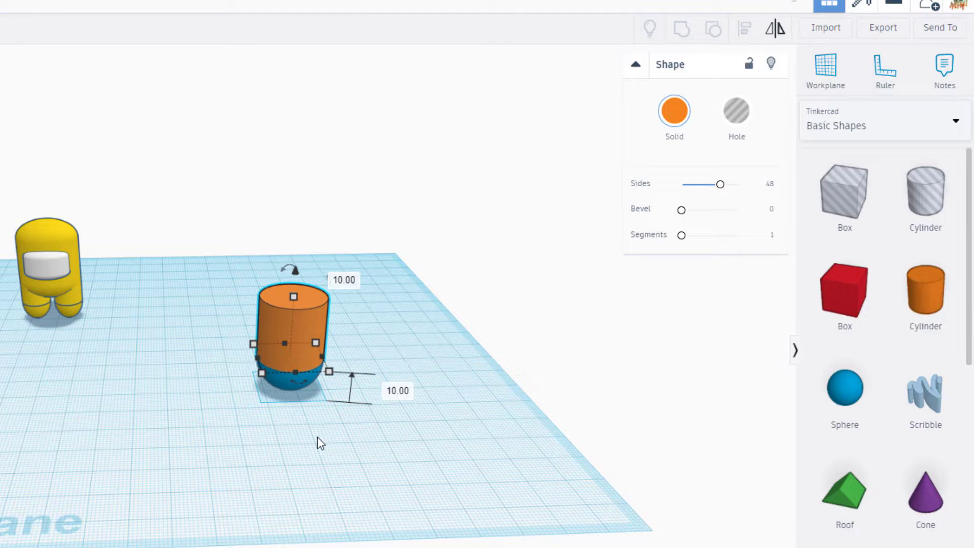
{"action": "left_click", "coordinate": [318, 437]}
Step: Duplicate the sphere and raise the copy to 20 mm above the workplane to cap the cylinder
{"action": "left_click", "coordinate": [298, 376]}
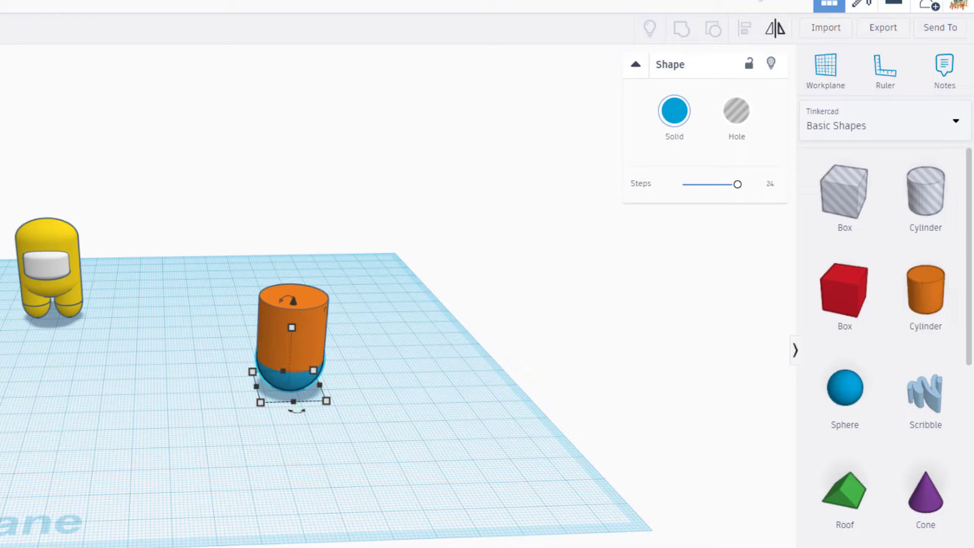
{"action": "key", "text": "ctrl+d"}
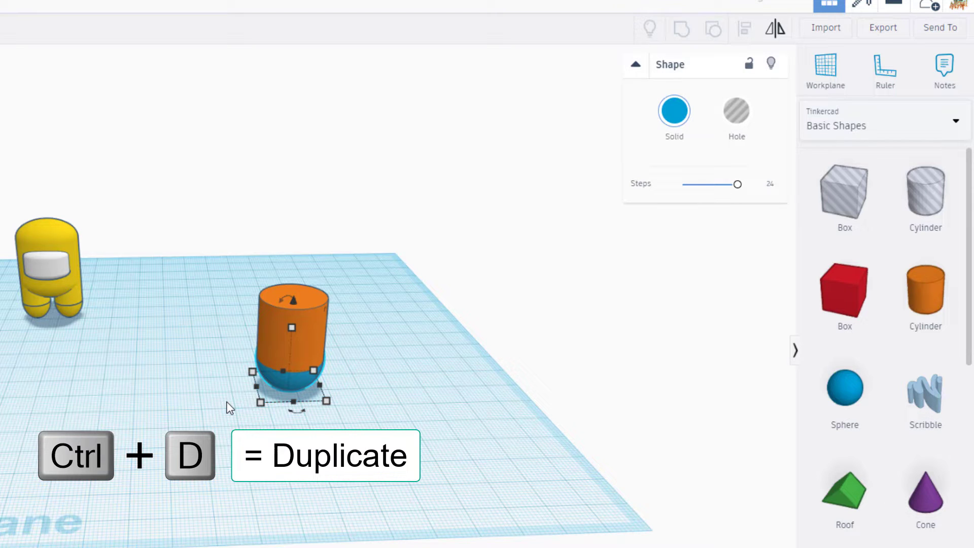
{"action": "left_click_drag", "start_coordinate": [293, 300], "coordinate": [295, 214]}
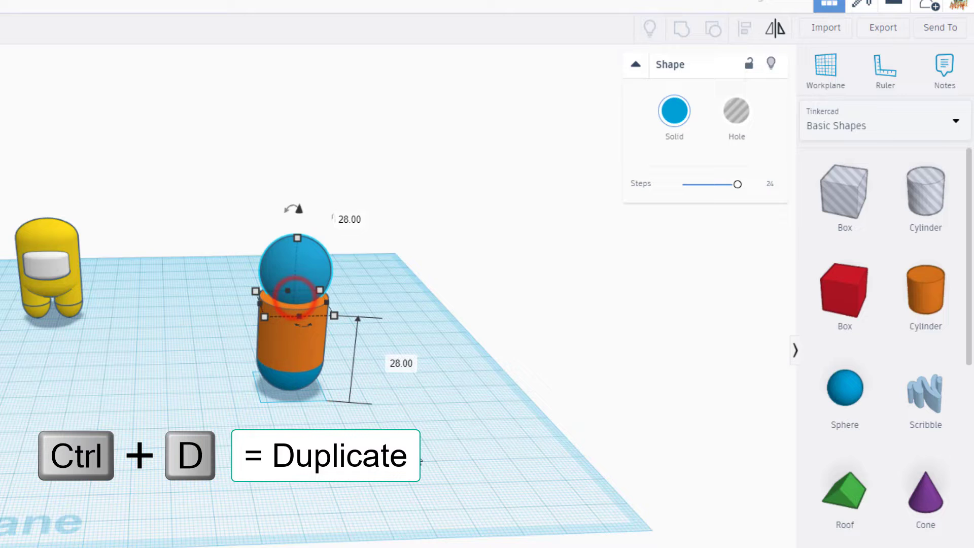
{"action": "left_click", "coordinate": [401, 365]}
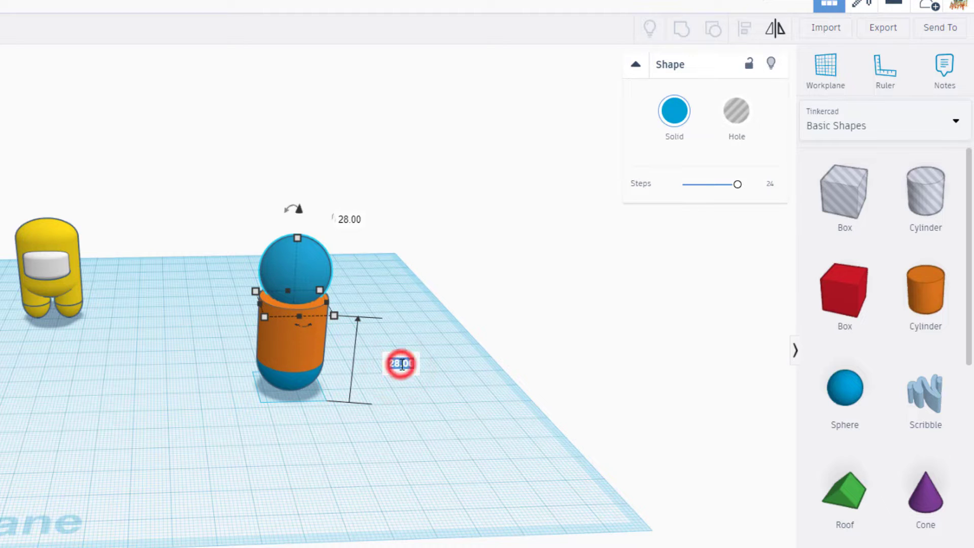
{"action": "type", "text": "20"}
{"action": "key", "text": "Return"}
{"action": "left_click", "coordinate": [278, 423]}
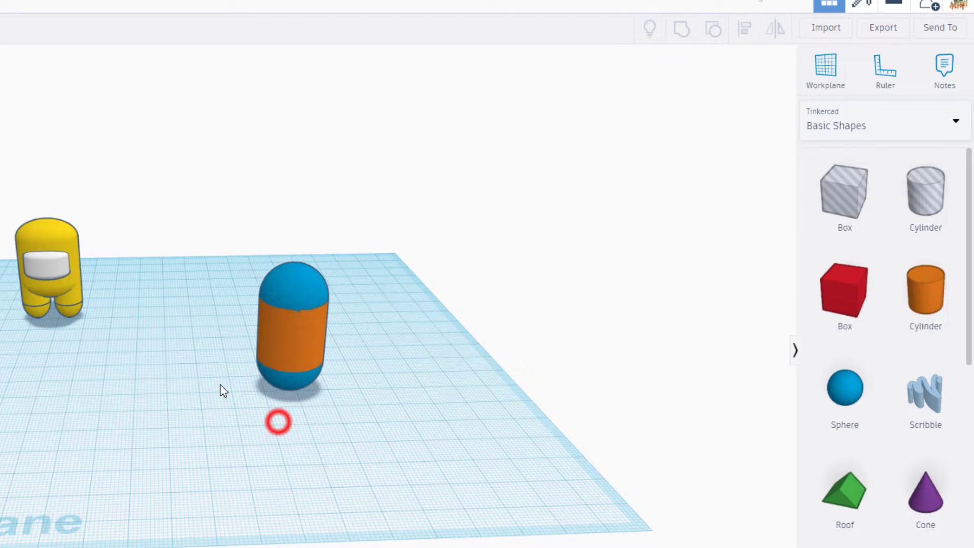
Step: Duplicate the body's cylinder and bottom sphere together and move the copy 50 mm to the left
{"action": "left_click", "coordinate": [218, 293]}
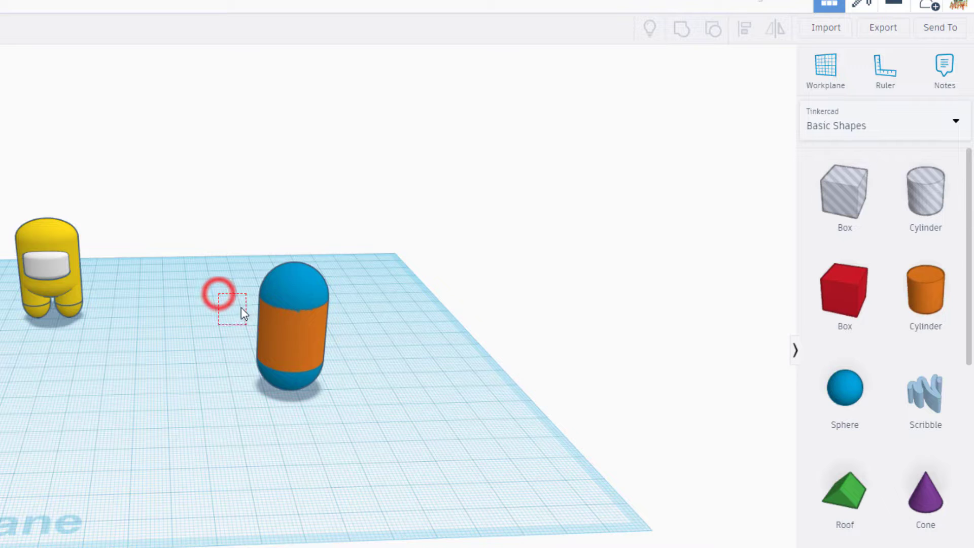
{"action": "right_click_drag", "start_coordinate": [218, 324], "coordinate": [408, 348]}
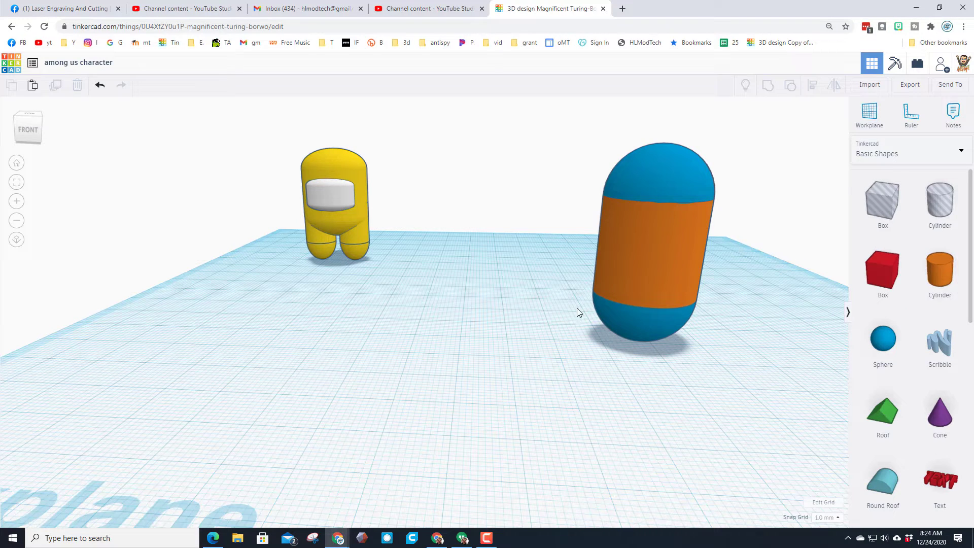
{"action": "left_click_drag", "start_coordinate": [596, 323], "coordinate": [634, 341]}
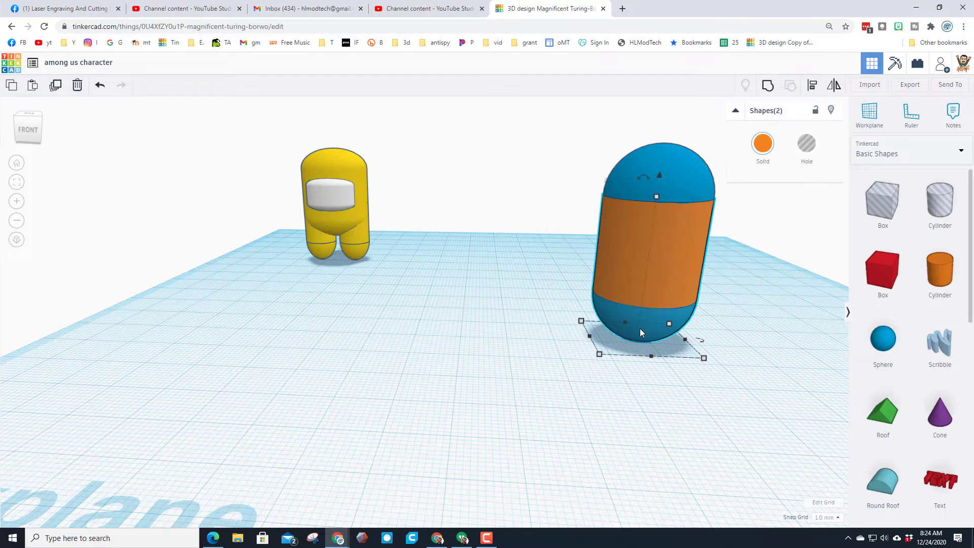
{"action": "key", "text": "ctrl+d"}
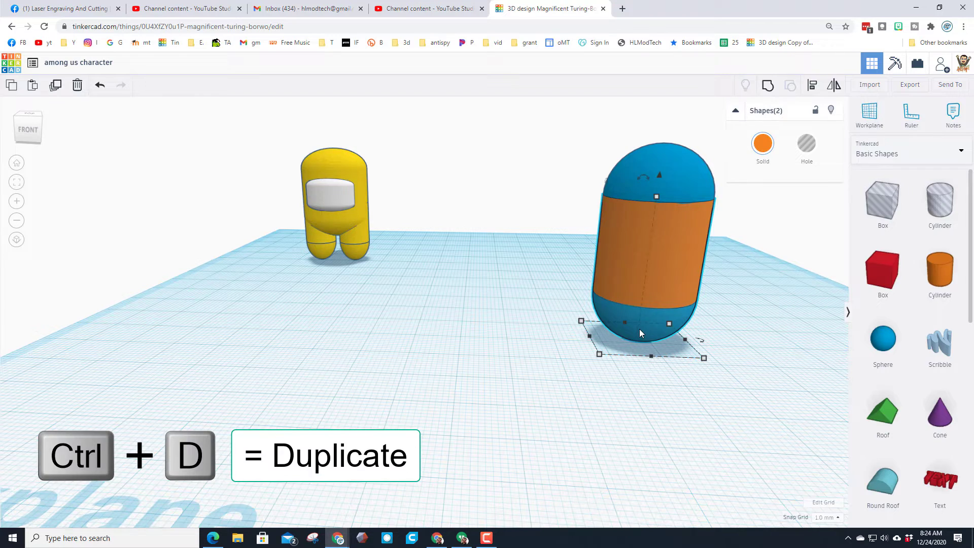
{"action": "left_click_drag", "start_coordinate": [634, 290], "coordinate": [379, 283]}
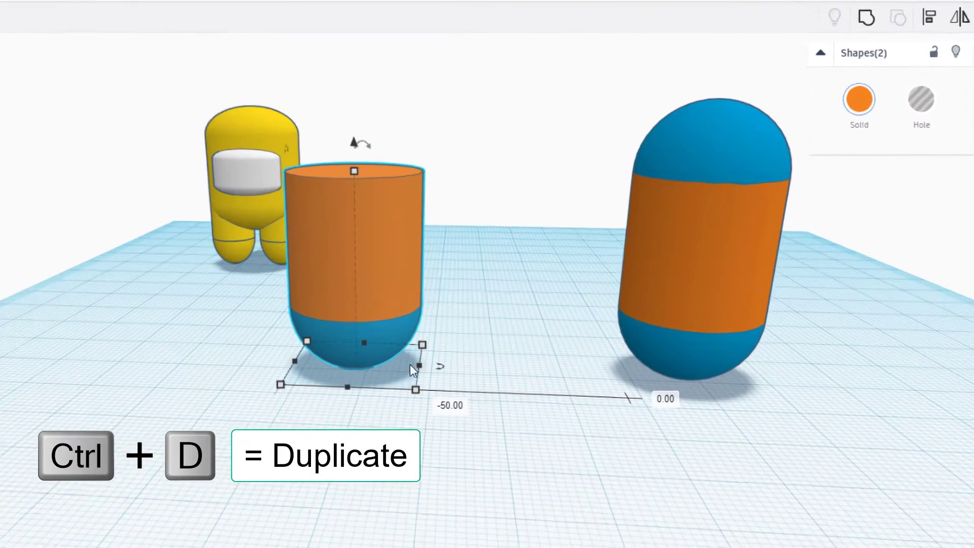
{"action": "left_click", "coordinate": [396, 429]}
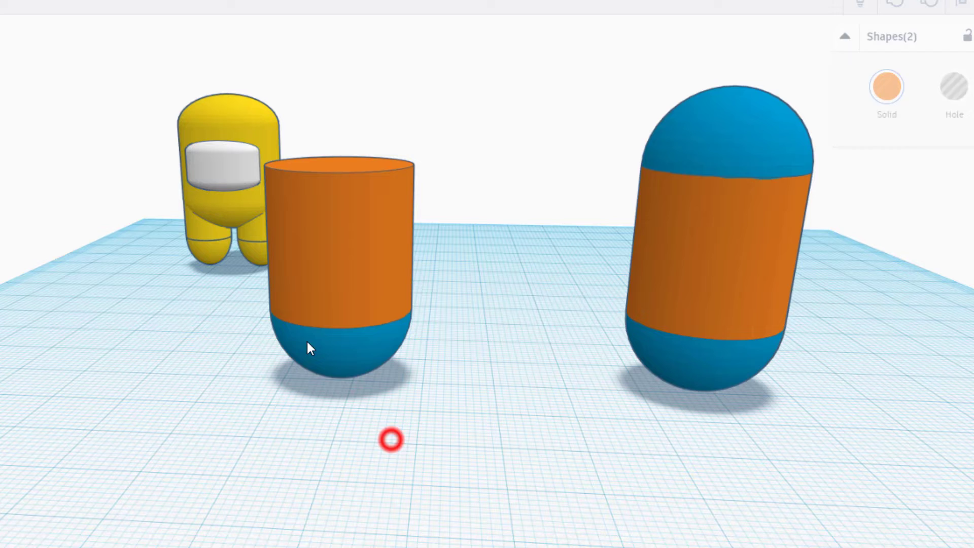
Step: Scale the copied cylinder and sphere together proportionally to a width of 10 mm
{"action": "left_click", "coordinate": [362, 345]}
{"action": "left_click_drag", "start_coordinate": [411, 394], "coordinate": [412, 395]}
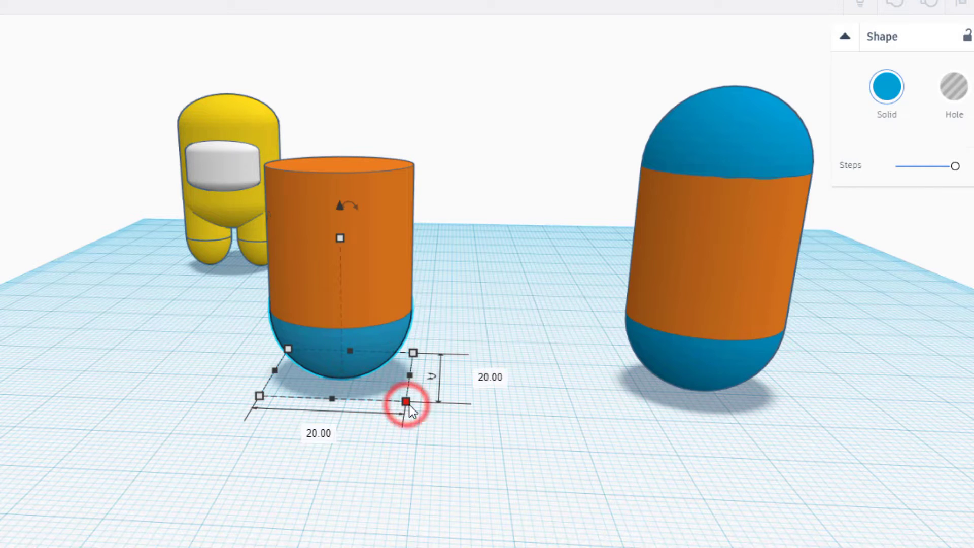
{"action": "left_click", "coordinate": [234, 335]}
{"action": "left_click_drag", "start_coordinate": [230, 289], "coordinate": [334, 373]}
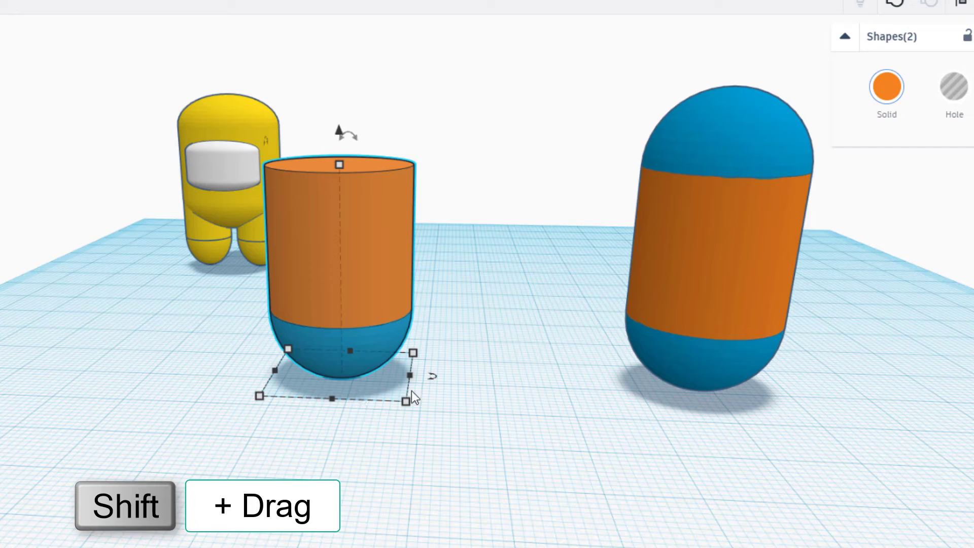
{"action": "left_click_drag", "start_coordinate": [405, 403], "coordinate": [370, 387], "text": "shift"}
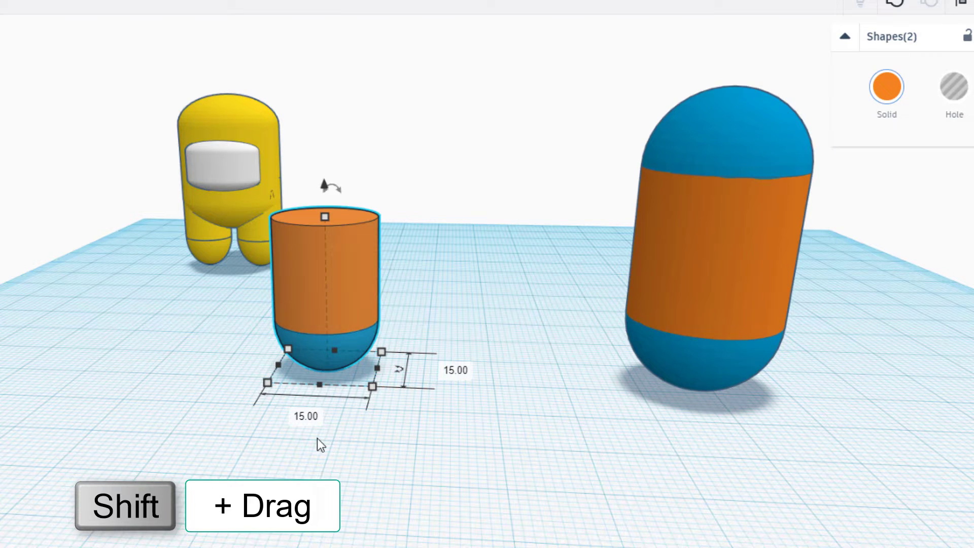
{"action": "left_click", "coordinate": [309, 415]}
{"action": "type", "text": "10"}
{"action": "key", "text": "Return"}
{"action": "left_click", "coordinate": [413, 409]}
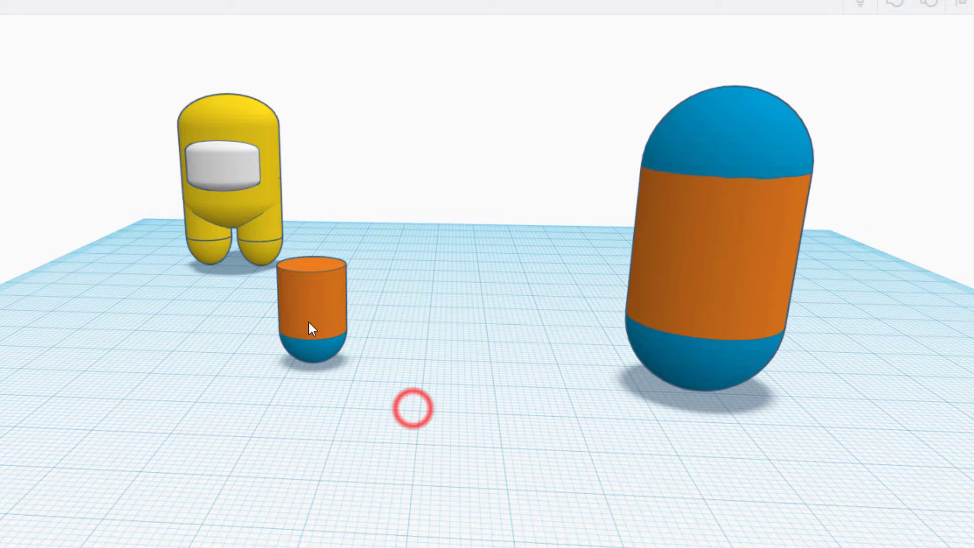
Step: Set the height of the small leg cylinder to 13.5 mm
{"action": "left_click", "coordinate": [302, 342]}
{"action": "left_click", "coordinate": [282, 370]}
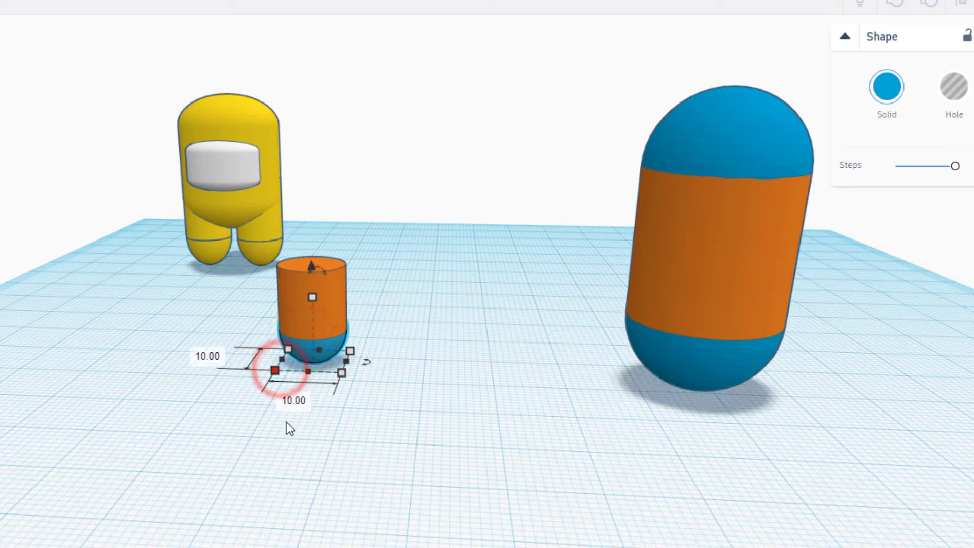
{"action": "left_click", "coordinate": [348, 407]}
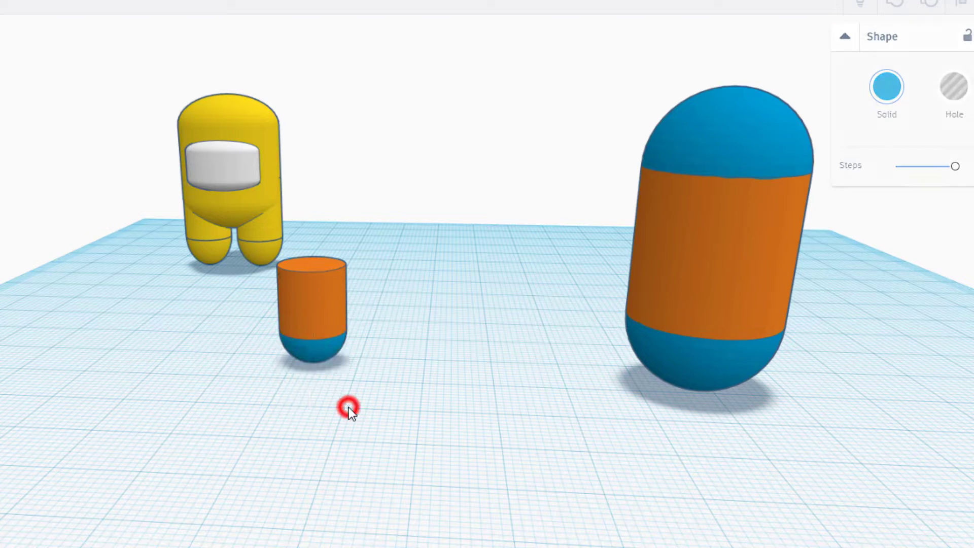
{"action": "left_click", "coordinate": [321, 318]}
{"action": "left_click", "coordinate": [312, 265]}
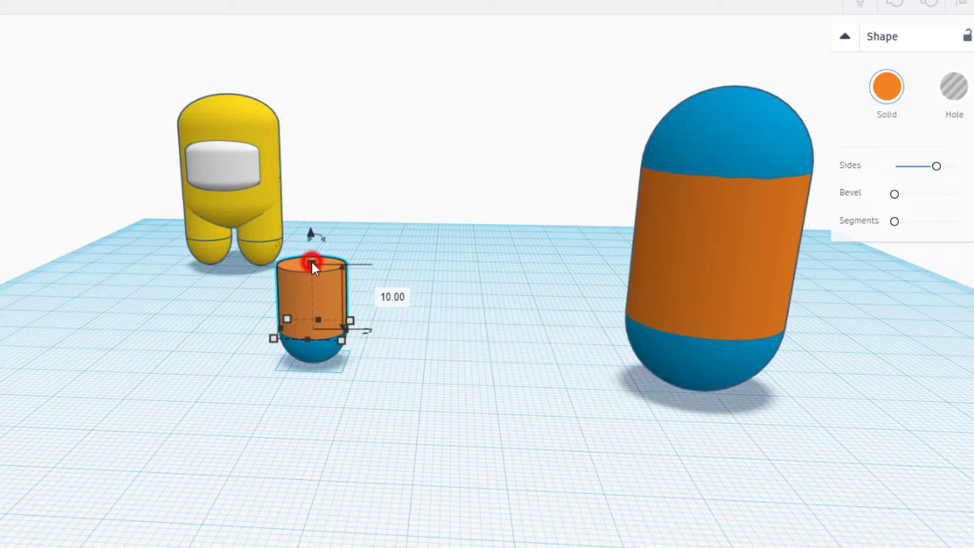
{"action": "left_click", "coordinate": [391, 295]}
{"action": "type", "text": "13.5"}
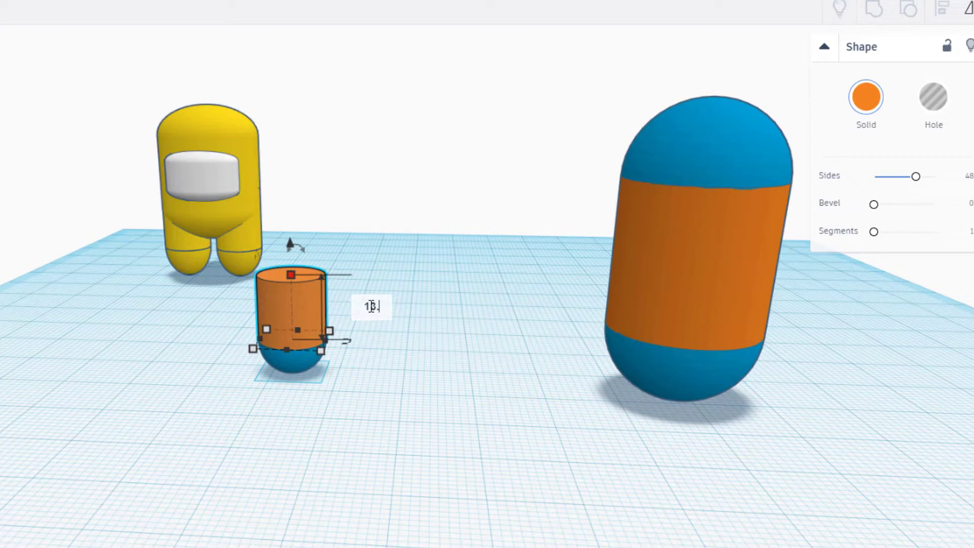
{"action": "key", "text": "Return"}
Step: Group the small cylinder and its bottom sphere into one leg shape
{"action": "left_click", "coordinate": [205, 343]}
{"action": "left_click_drag", "start_coordinate": [191, 314], "coordinate": [298, 402]}
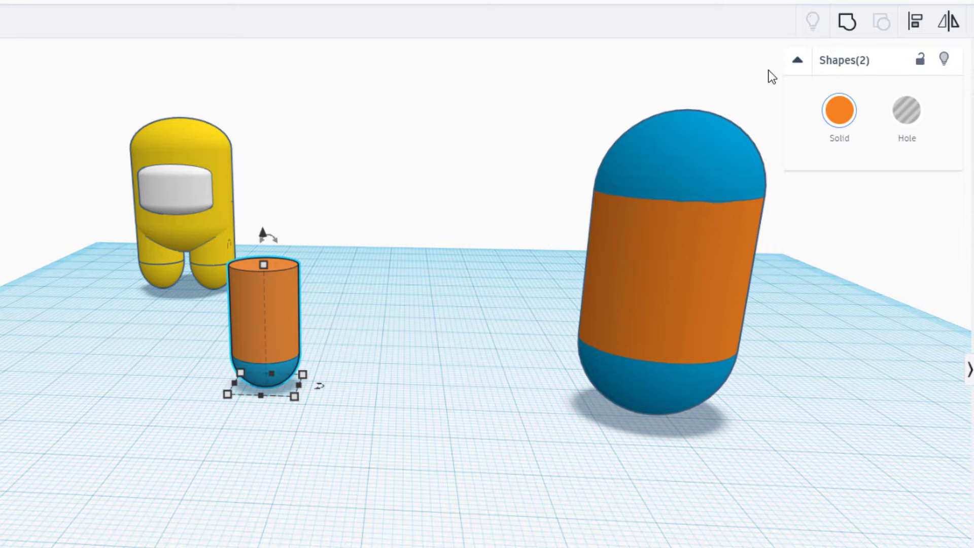
{"action": "left_click", "coordinate": [846, 23]}
Step: Duplicate the grouped leg and shift the copy right until it stands beside the original with a slight overlap
{"action": "key", "text": "ctrl+d"}
{"action": "scroll", "coordinate": [285, 394], "scroll_direction": "up", "scroll_amount": 4}
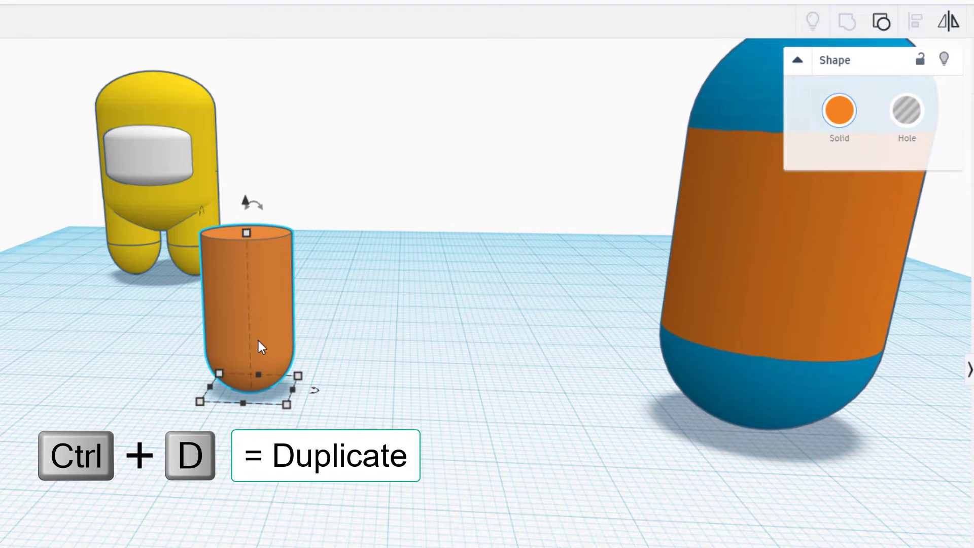
{"action": "key", "text": "Right"}
{"action": "key", "text": "Right"}
{"action": "key", "text": "Right"}
{"action": "key", "text": "Right"}
{"action": "key", "text": "Right"}
{"action": "key", "text": "Right"}
{"action": "key", "text": "Right"}
{"action": "key", "text": "Right"}
{"action": "key", "text": "Right"}
{"action": "key", "text": "Right"}
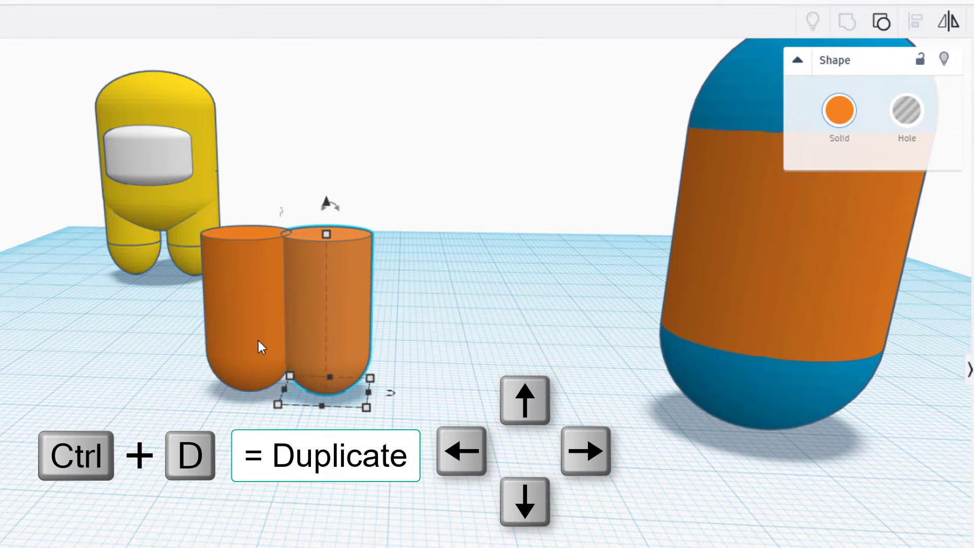
Step: Shift the copied leg farther right until a narrow gap separates the two legs
{"action": "key", "text": "Right"}
{"action": "key", "text": "Right"}
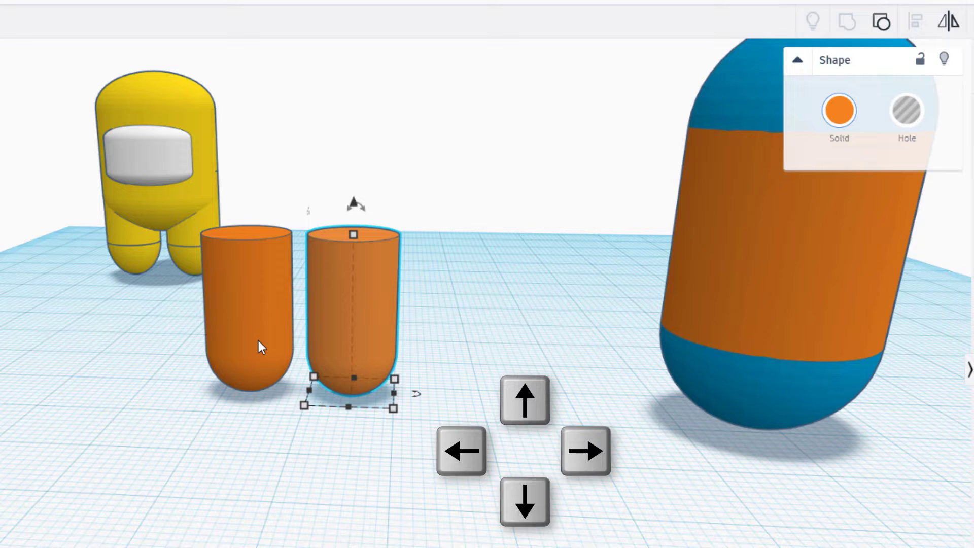
{"action": "left_click", "coordinate": [558, 351]}
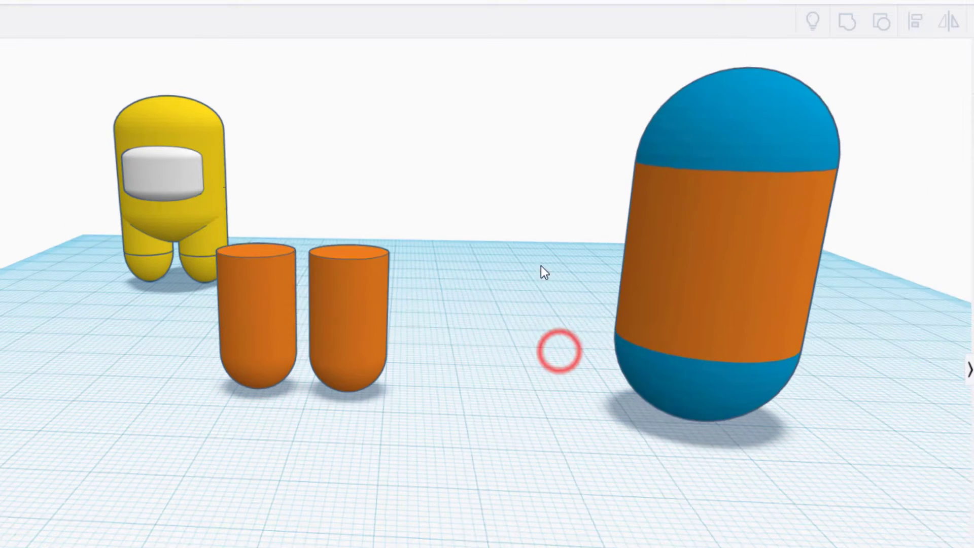
Step: Group the capsule body's cylinder and two spheres into one shape and set its height to 29 mm
{"action": "left_click_drag", "start_coordinate": [556, 145], "coordinate": [743, 436]}
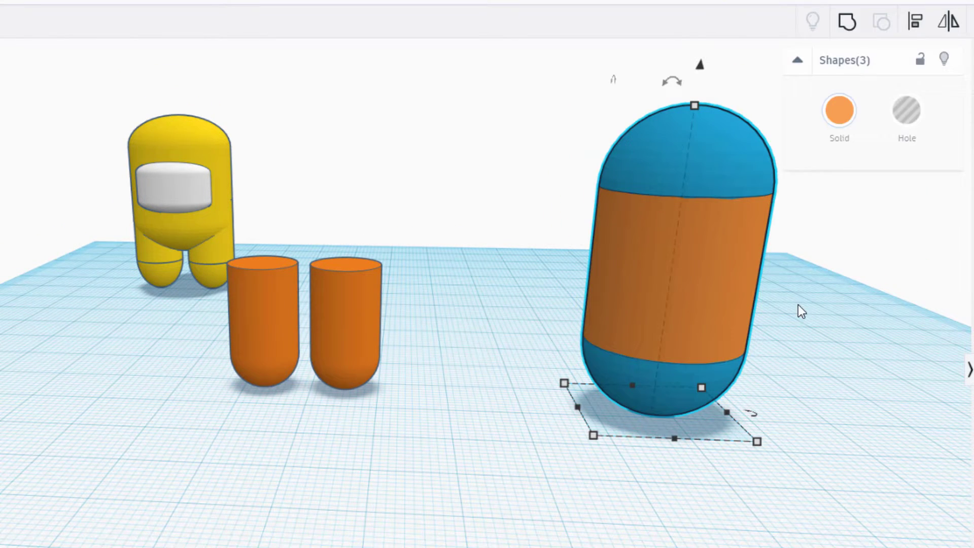
{"action": "left_click", "coordinate": [853, 25]}
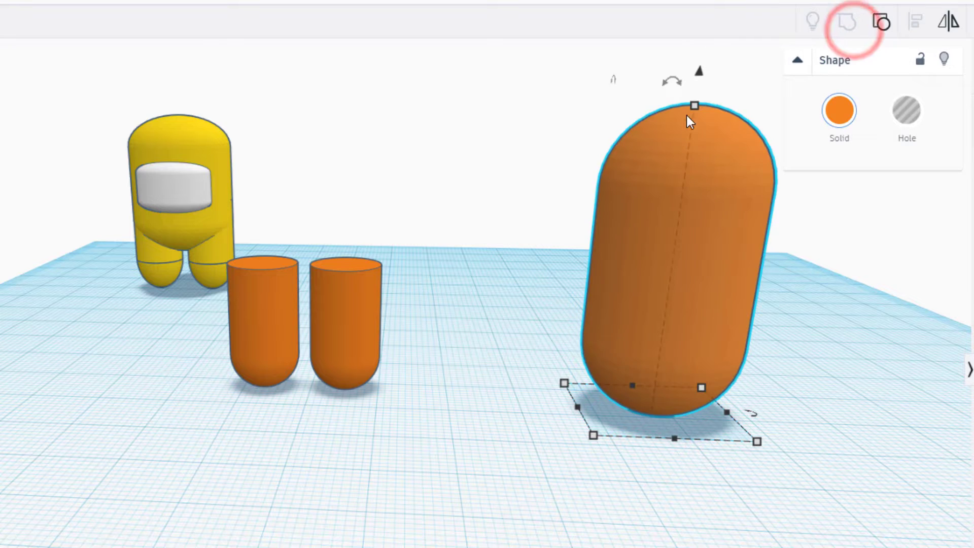
{"action": "right_click_drag", "start_coordinate": [687, 114], "coordinate": [576, 110]}
{"action": "left_click", "coordinate": [557, 104]}
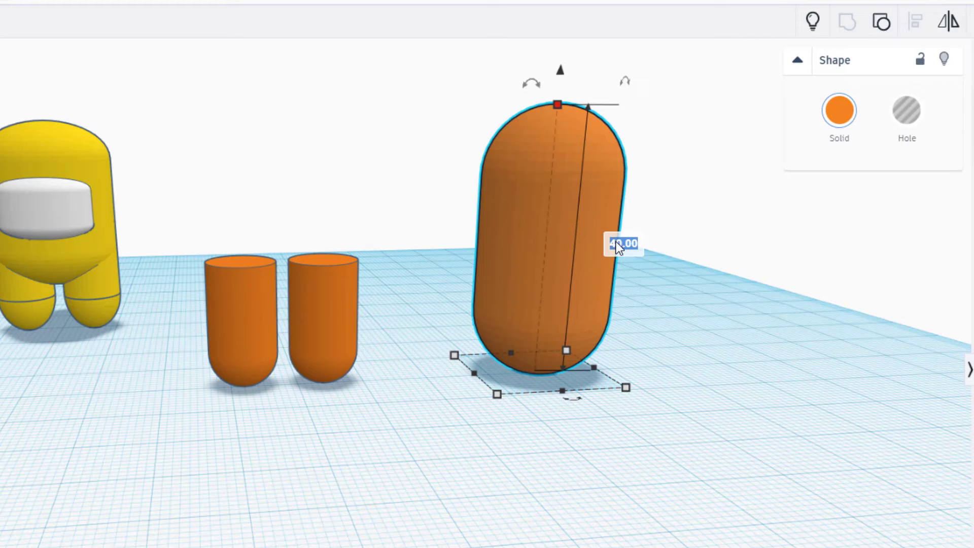
{"action": "type", "text": "29"}
{"action": "key", "text": "Return"}
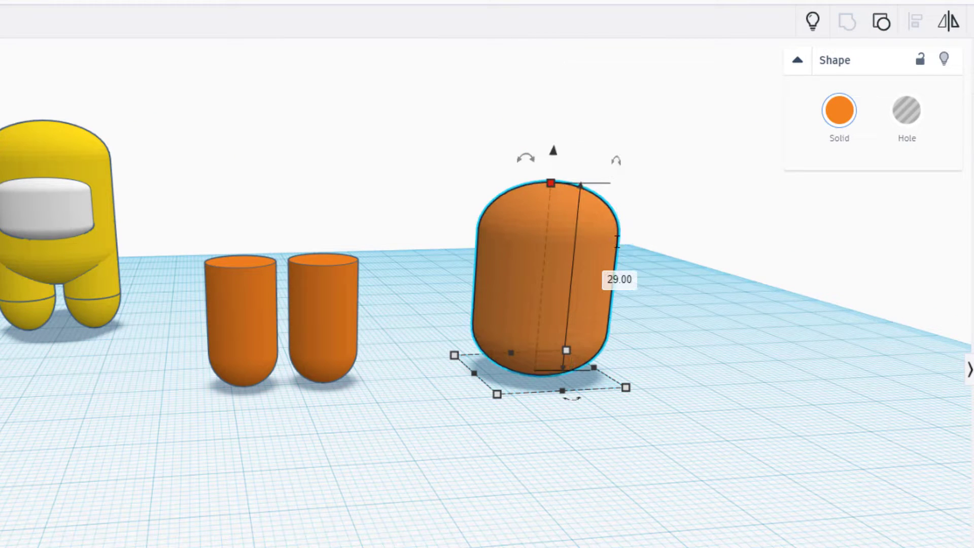
Step: Resize the grouped body to 24 mm wide and 16 mm deep
{"action": "left_click", "coordinate": [498, 394]}
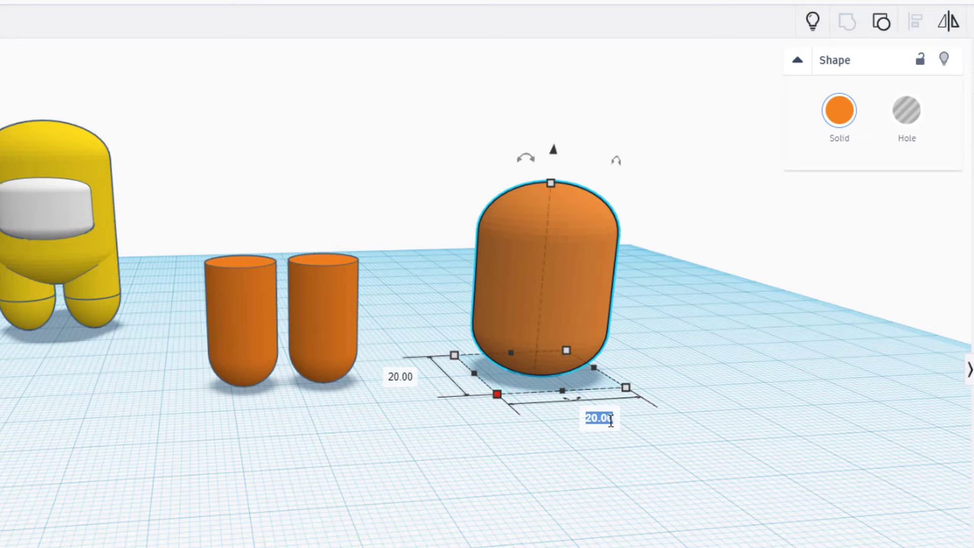
{"action": "type", "text": "24"}
{"action": "key", "text": "Return"}
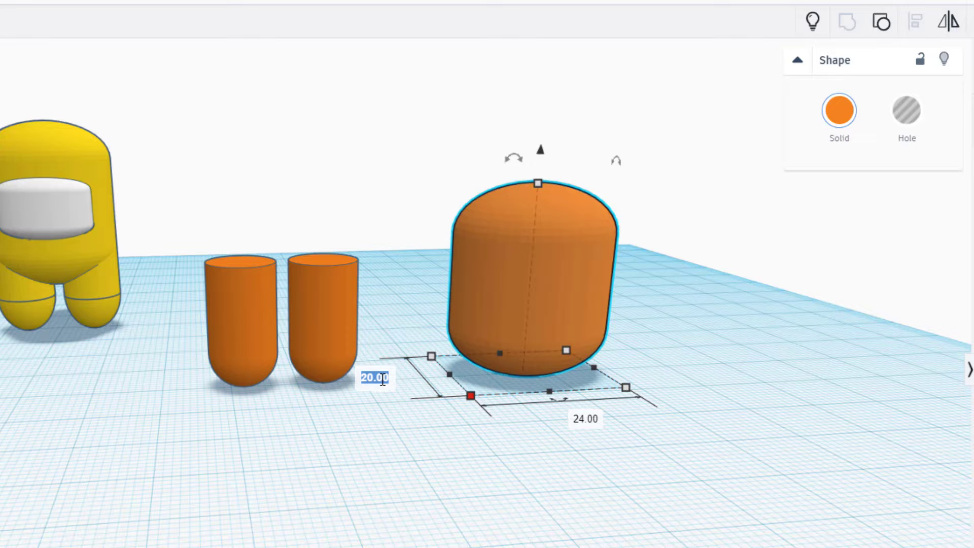
{"action": "type", "text": "16"}
{"action": "key", "text": "Return"}
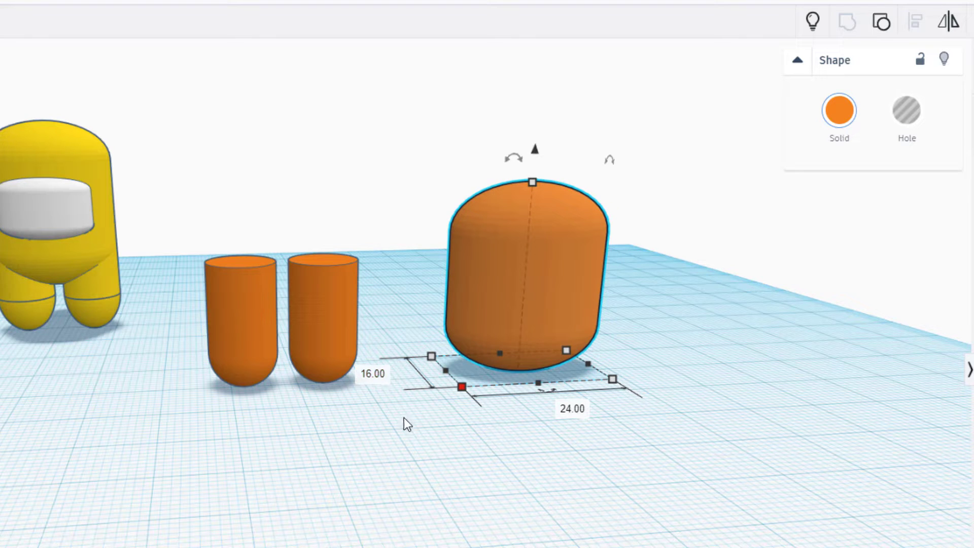
{"action": "left_click", "coordinate": [421, 423]}
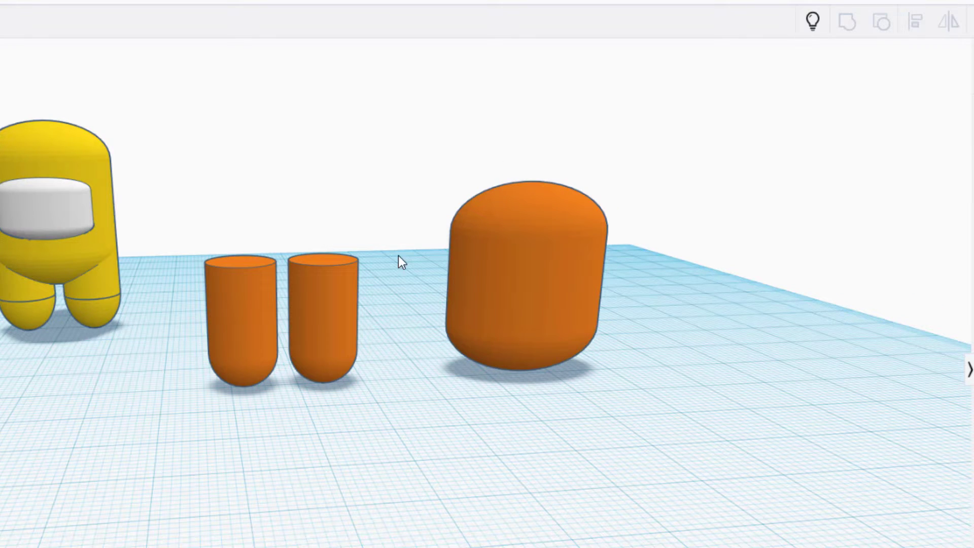
Step: Align the body and the pair of legs on their centers in both horizontal directions
{"action": "left_click_drag", "start_coordinate": [303, 211], "coordinate": [561, 360]}
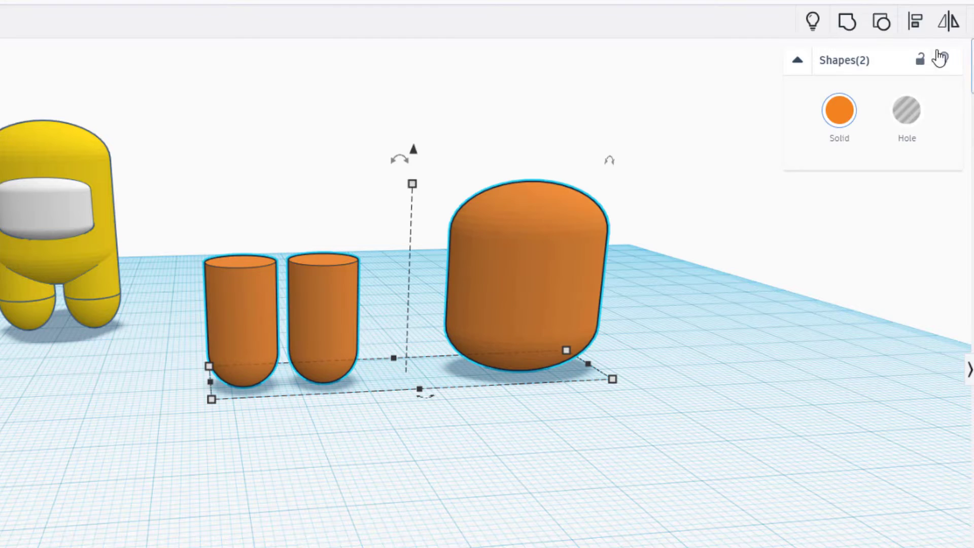
{"action": "left_click", "coordinate": [916, 26]}
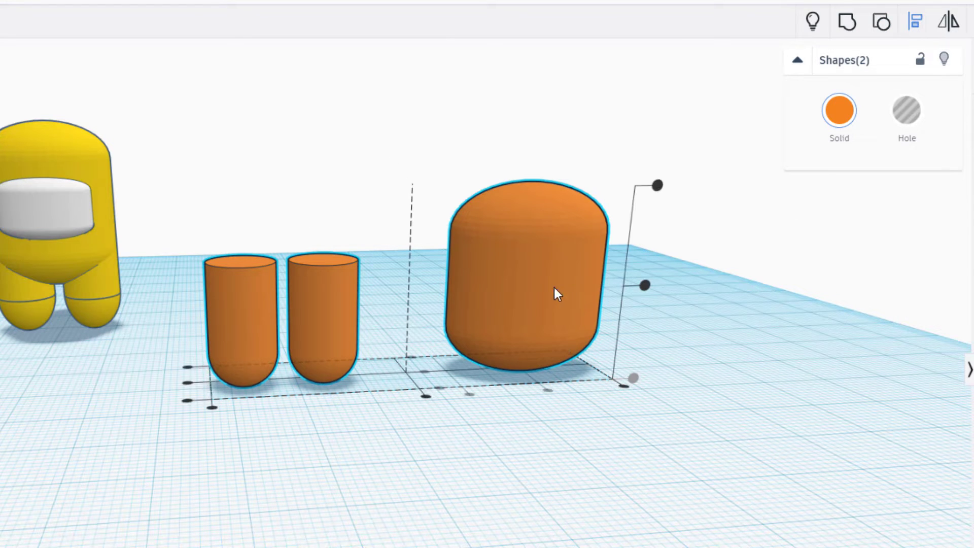
{"action": "left_click", "coordinate": [546, 388]}
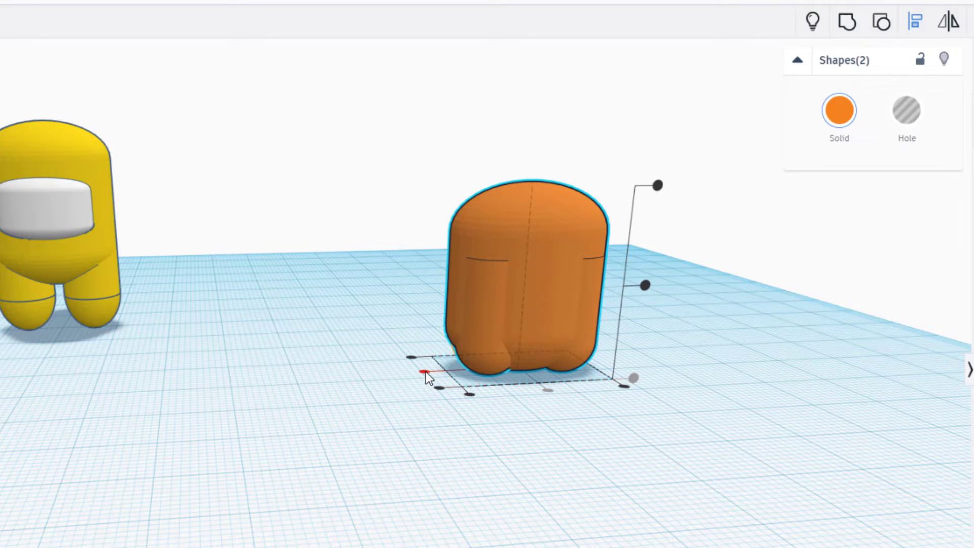
{"action": "left_click", "coordinate": [424, 372]}
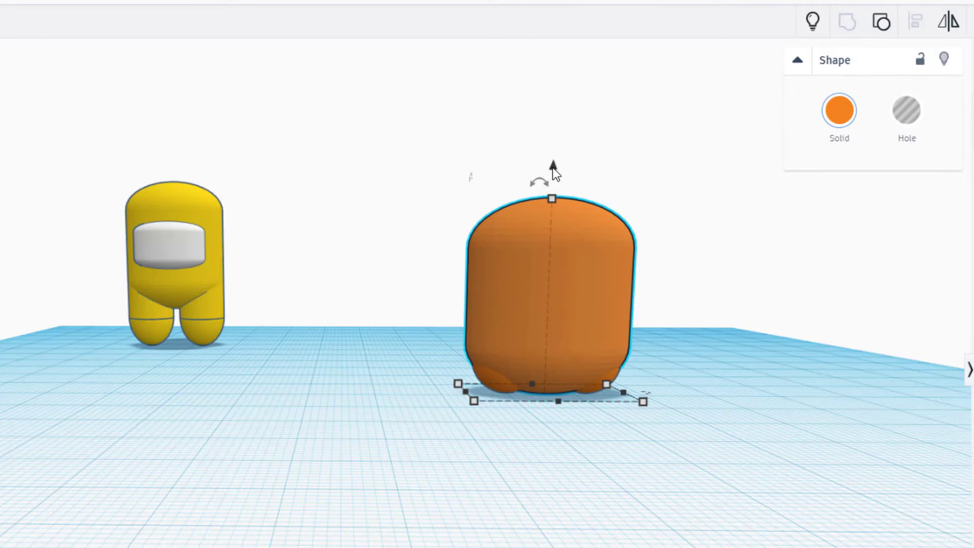
Step: Raise the body above the legs to 9 mm over the workplane
{"action": "left_click_drag", "start_coordinate": [553, 170], "coordinate": [556, 65]}
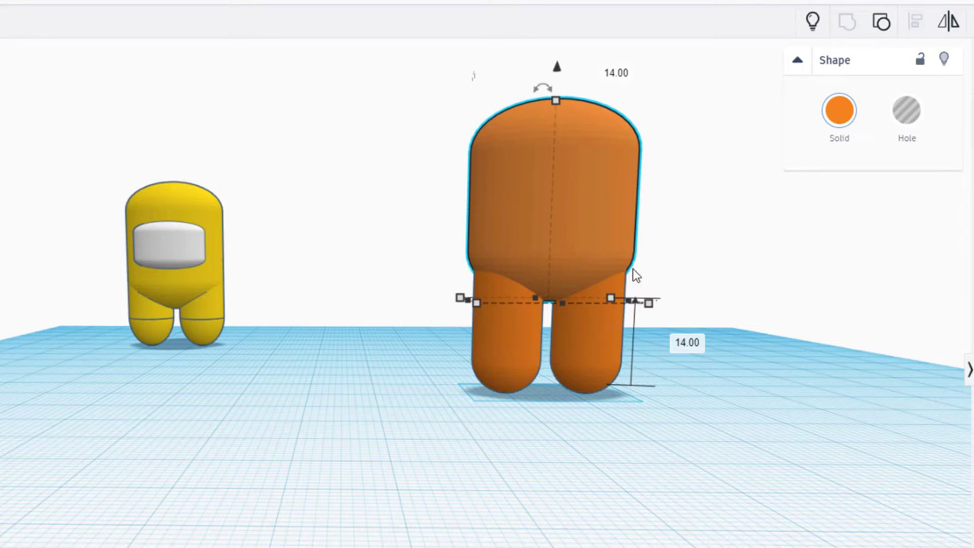
{"action": "type", "text": "9"}
{"action": "key", "text": "Return"}
Step: Move the yellow reference character close beside the orange one for comparison
{"action": "left_click", "coordinate": [348, 382]}
{"action": "left_click_drag", "start_coordinate": [208, 313], "coordinate": [601, 340]}
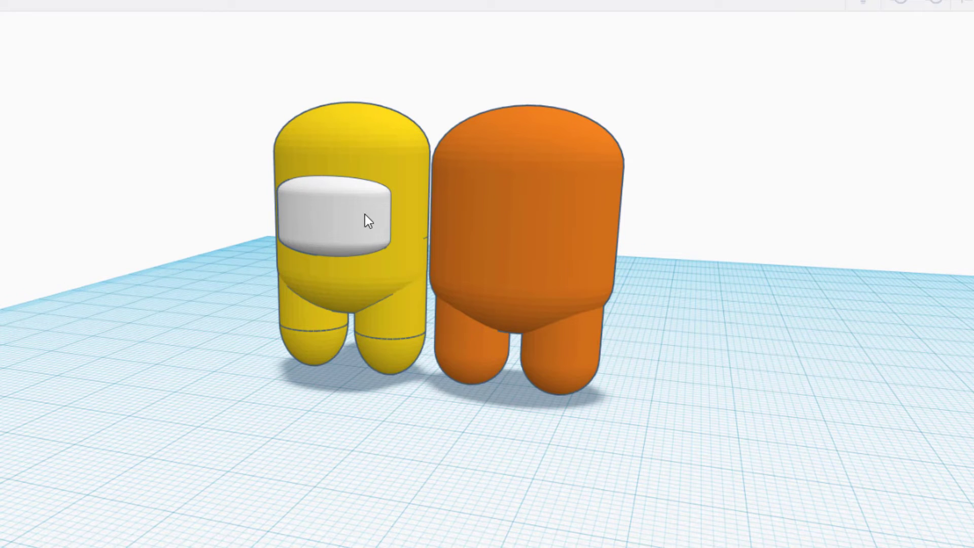
{"action": "left_click", "coordinate": [364, 216]}
Step: Duplicate the orange body and nudge the copy slightly forward for the visor
{"action": "left_click", "coordinate": [537, 230]}
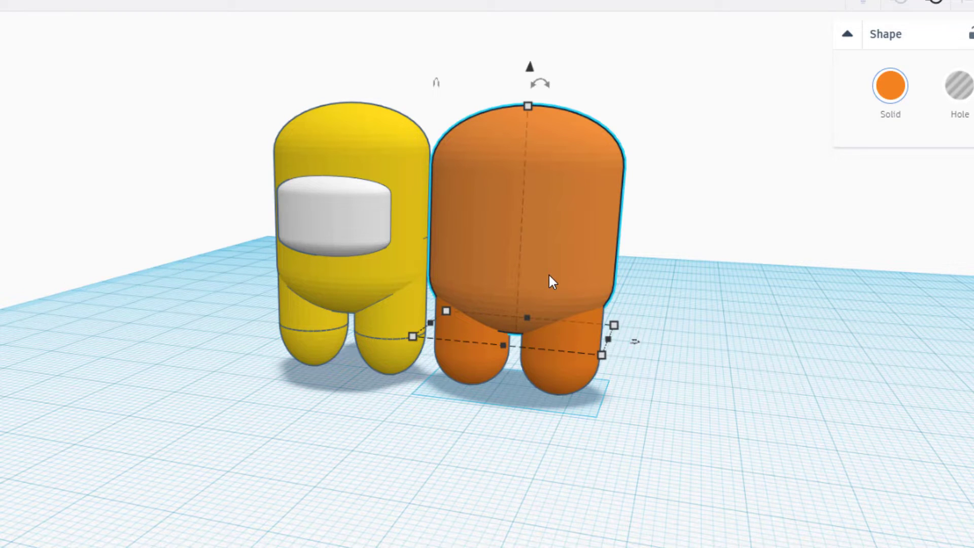
{"action": "key", "text": "Left"}
{"action": "key", "text": "Left"}
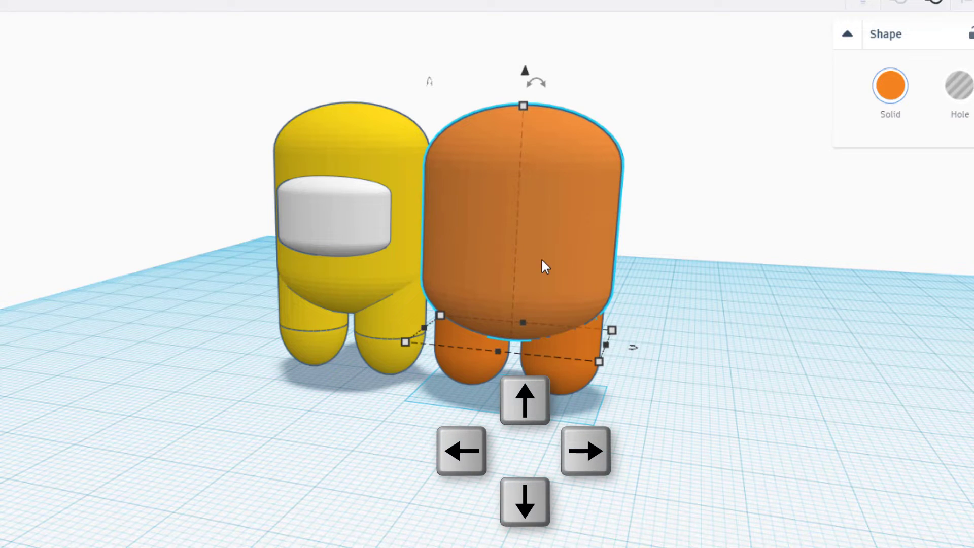
Step: Set the copied body's height to 12 mm and color it white
{"action": "left_click", "coordinate": [523, 106]}
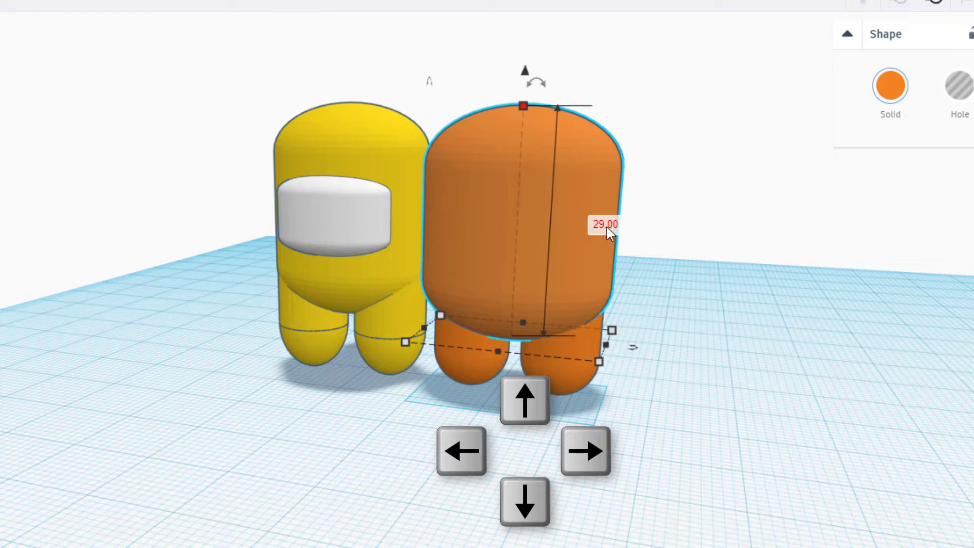
{"action": "type", "text": "12"}
{"action": "key", "text": "Return"}
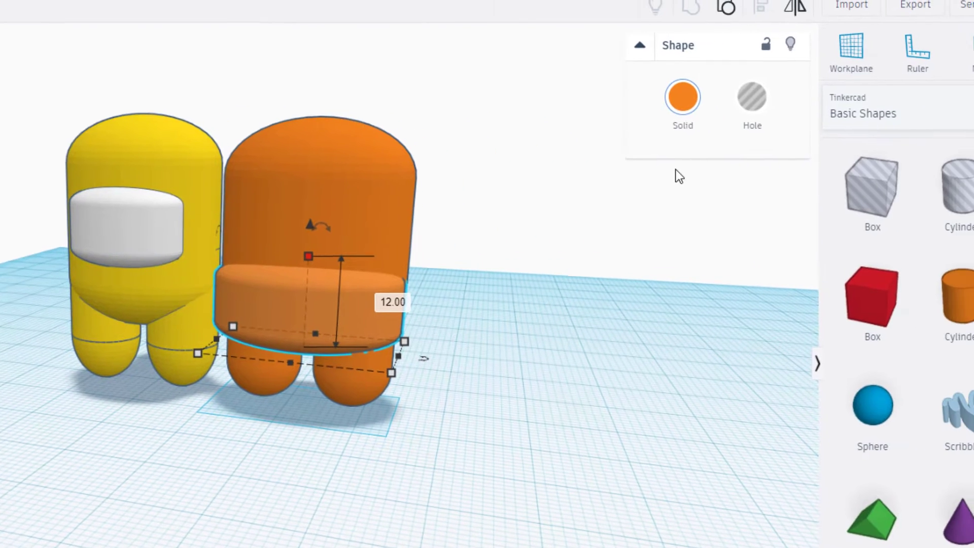
{"action": "left_click", "coordinate": [679, 106]}
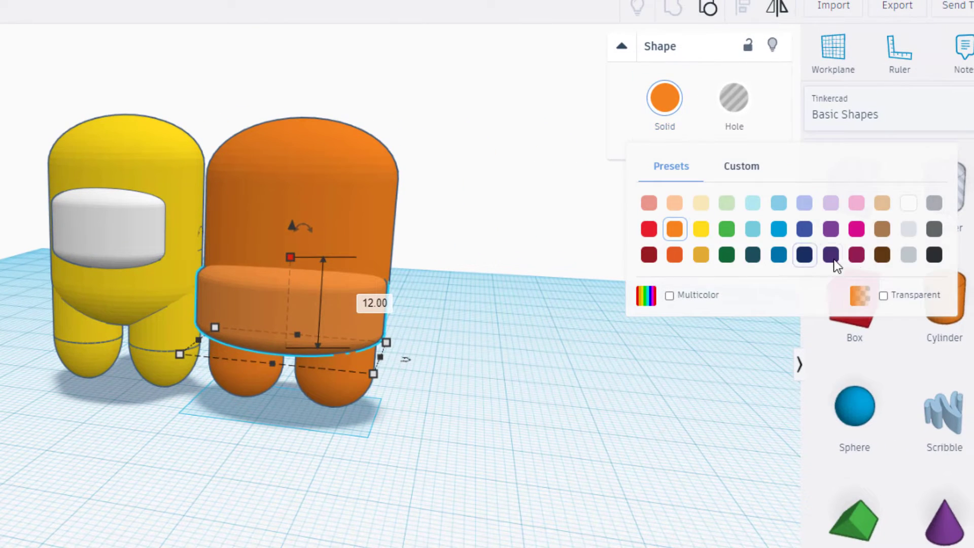
{"action": "left_click", "coordinate": [910, 207]}
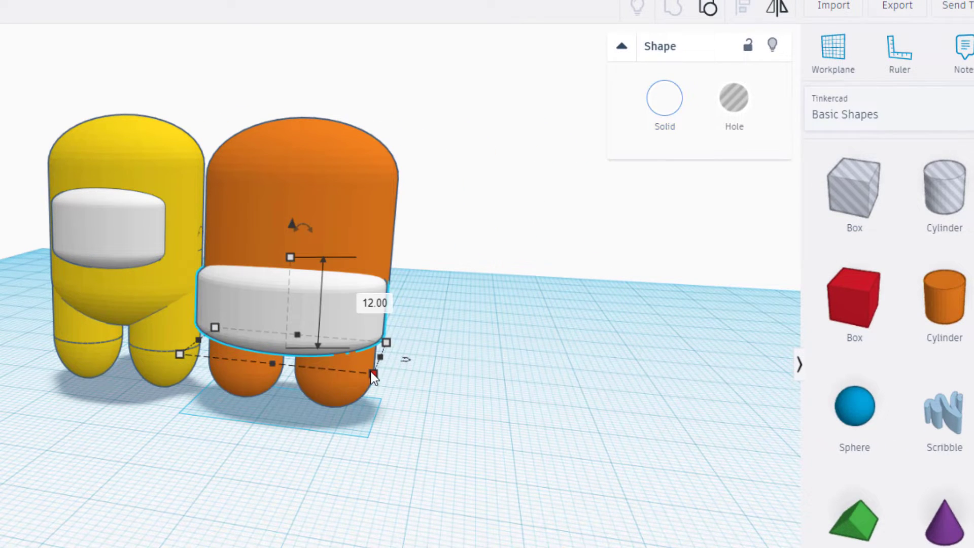
Step: Resize the white visor to 16 mm wide and 10 mm deep
{"action": "mouse_move", "coordinate": [370, 376]}
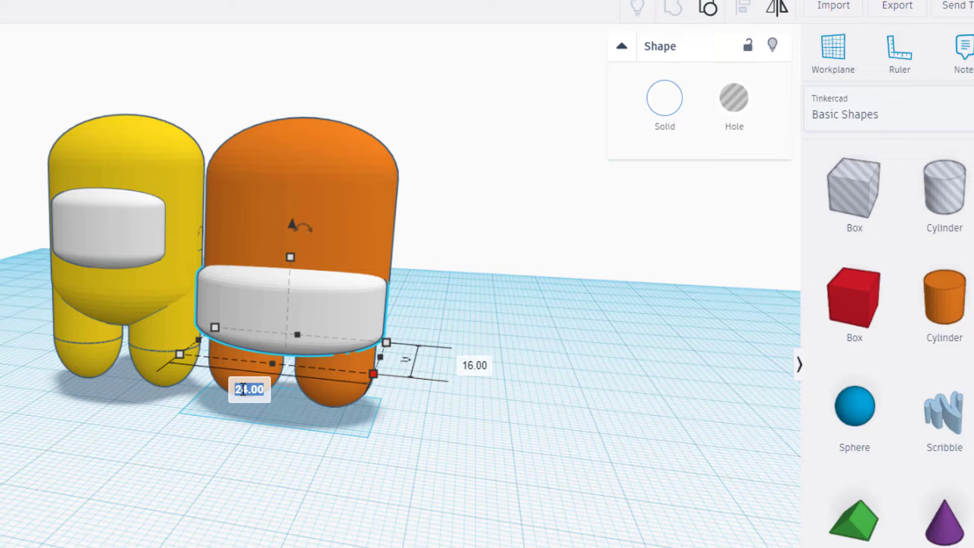
{"action": "type", "text": "16"}
{"action": "key", "text": "Return"}
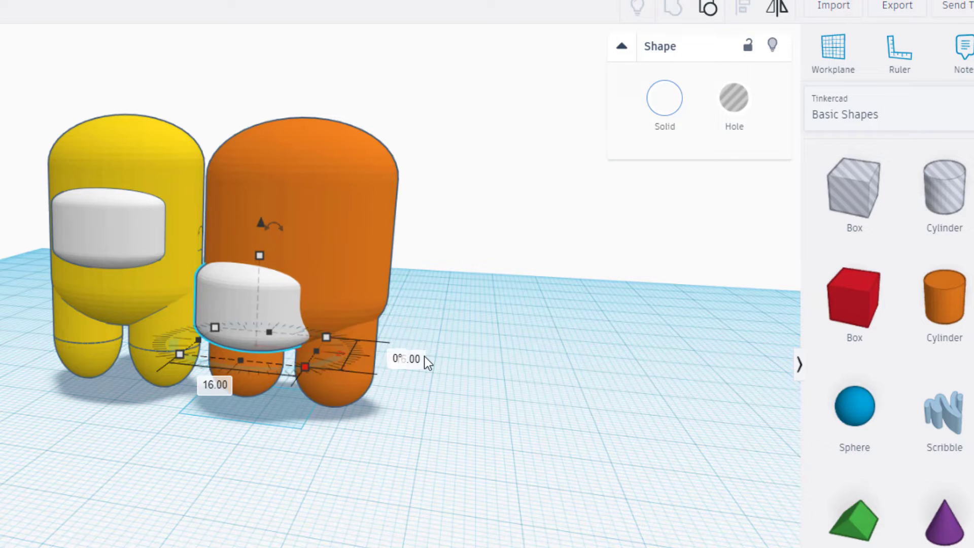
{"action": "left_click", "coordinate": [407, 360]}
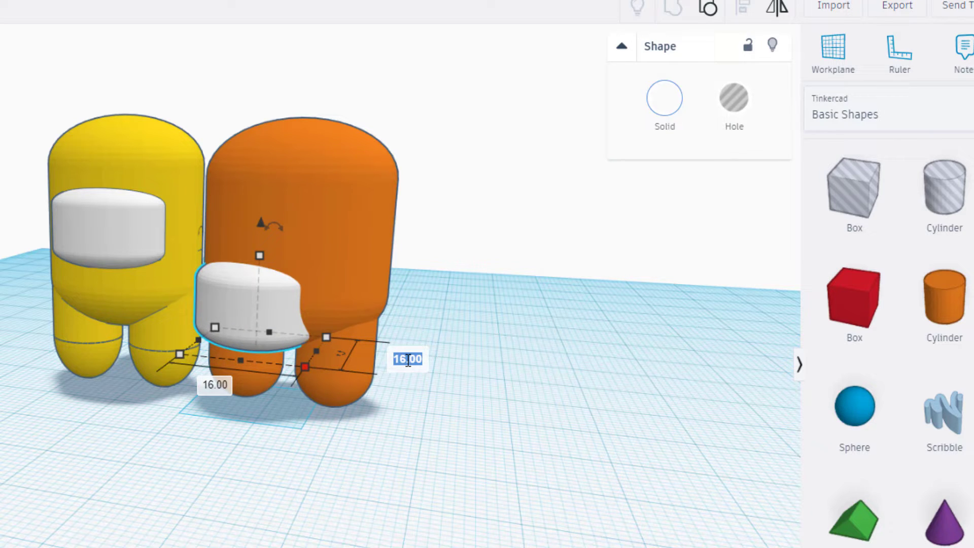
{"action": "type", "text": "10"}
{"action": "key", "text": "Return"}
Step: Nudge the white visor slightly toward the front of the body
{"action": "key", "text": "Left"}
{"action": "key", "text": "Left"}
{"action": "key", "text": "Left"}
{"action": "key", "text": "Left"}
{"action": "key", "text": "Left"}
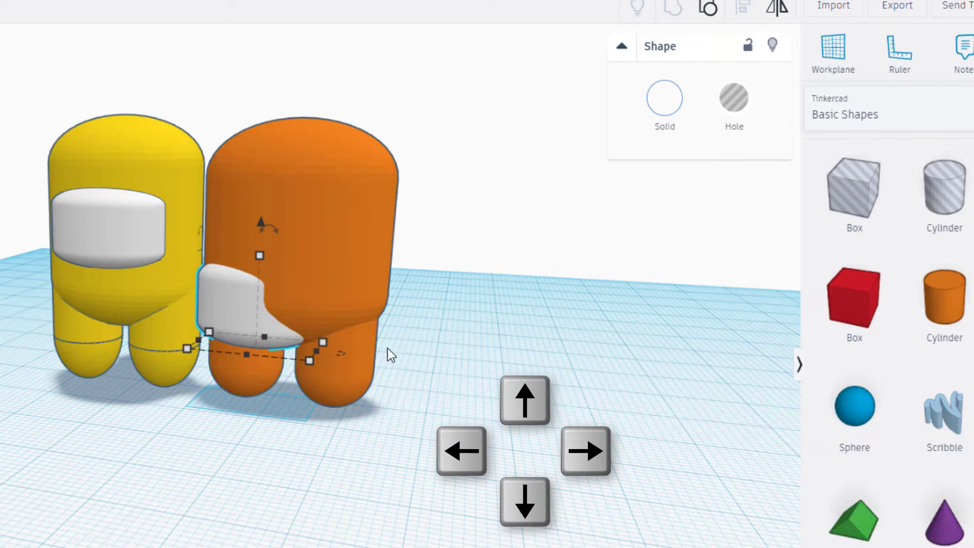
Step: Align the white visor with the orange body, centered across its width and its height
{"action": "left_click", "coordinate": [517, 355]}
{"action": "left_click", "coordinate": [239, 302]}
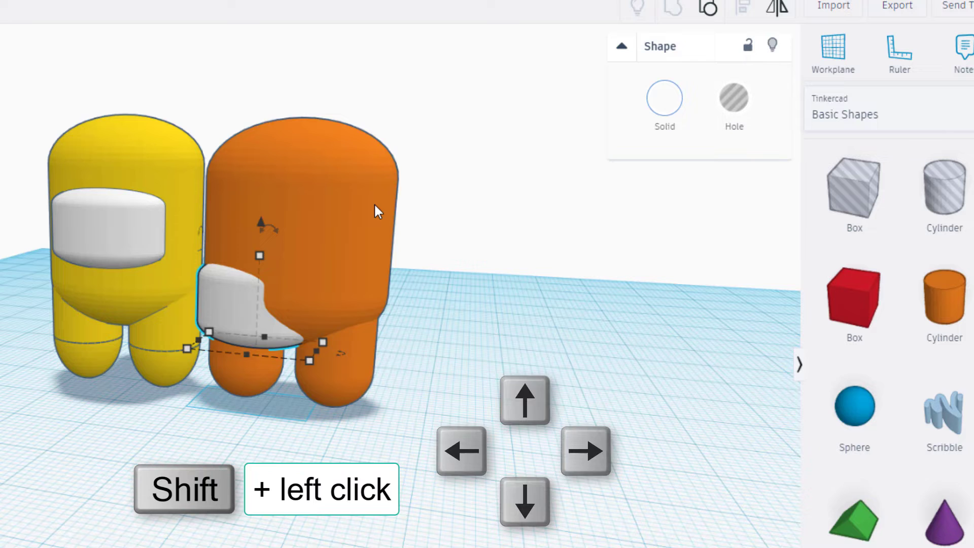
{"action": "left_click", "coordinate": [366, 181], "text": "shift"}
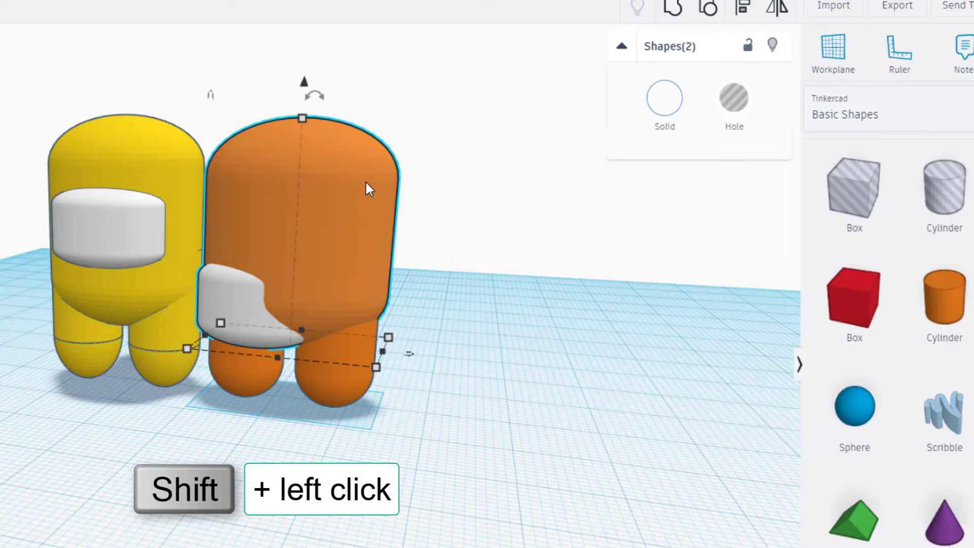
{"action": "left_click", "coordinate": [743, 9]}
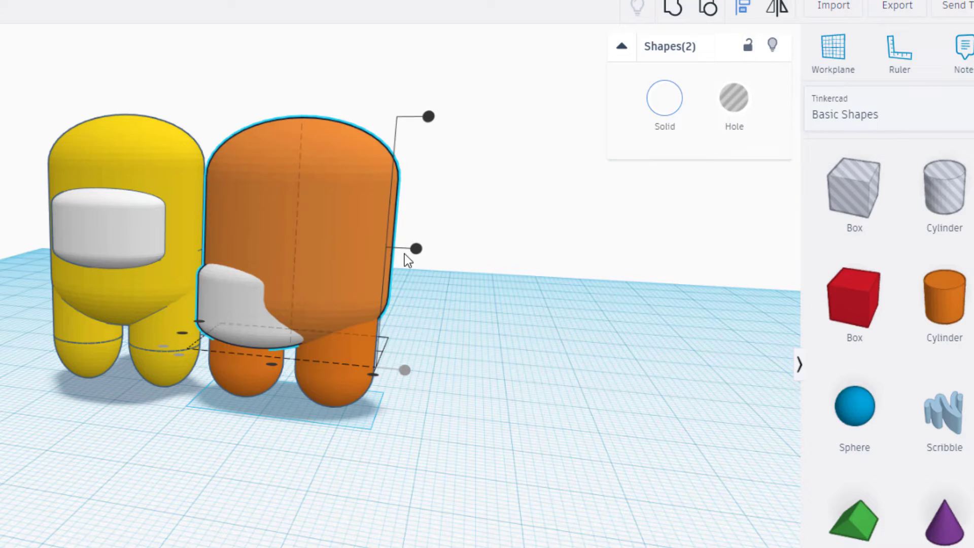
{"action": "left_click", "coordinate": [274, 365]}
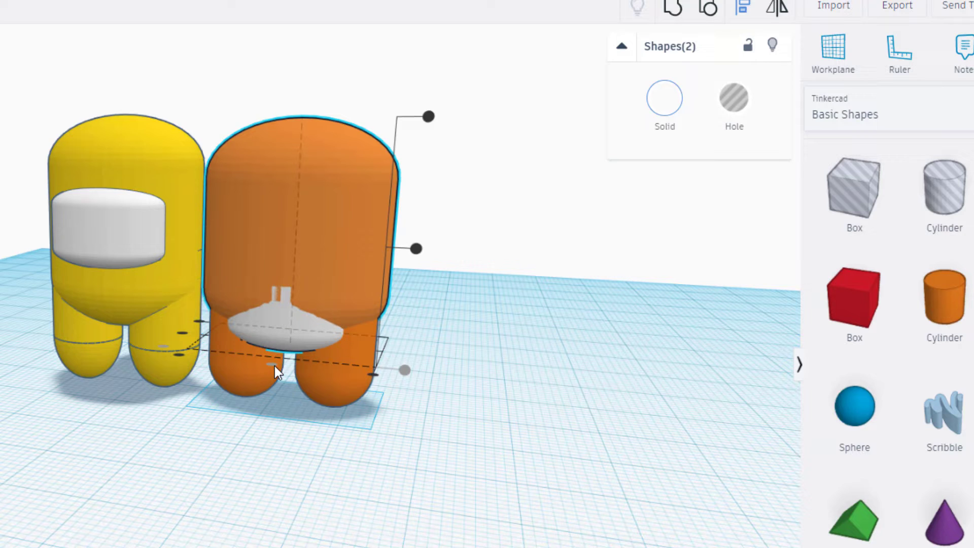
{"action": "left_click", "coordinate": [416, 248]}
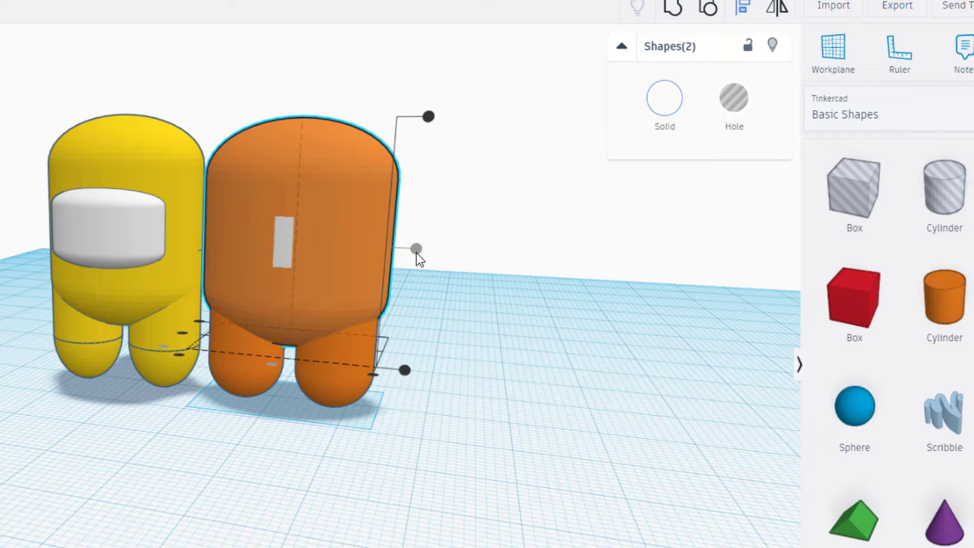
Step: Move the visor forward until it protrudes from the body's front like the yellow character's, and check it from the side
{"action": "left_click", "coordinate": [478, 288]}
{"action": "left_click", "coordinate": [288, 253]}
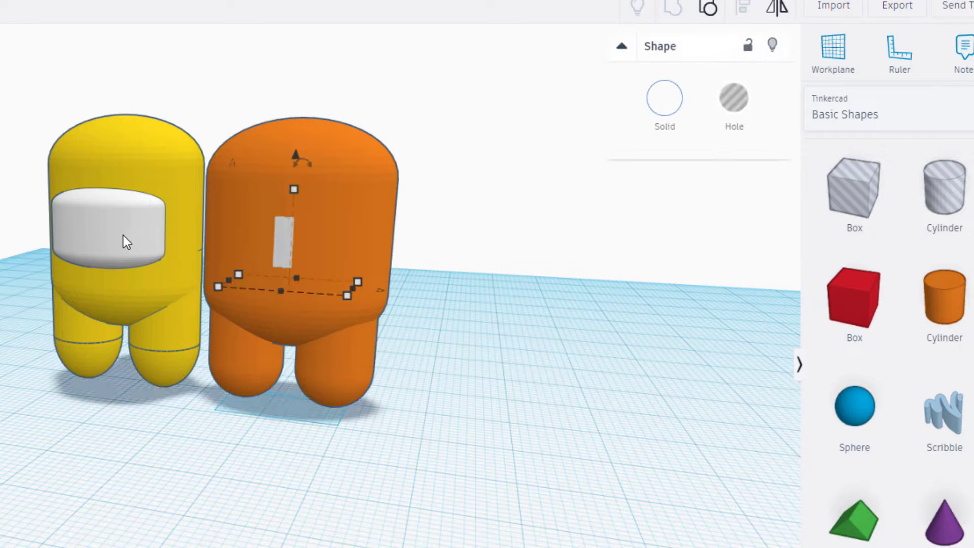
{"action": "key", "text": "Down"}
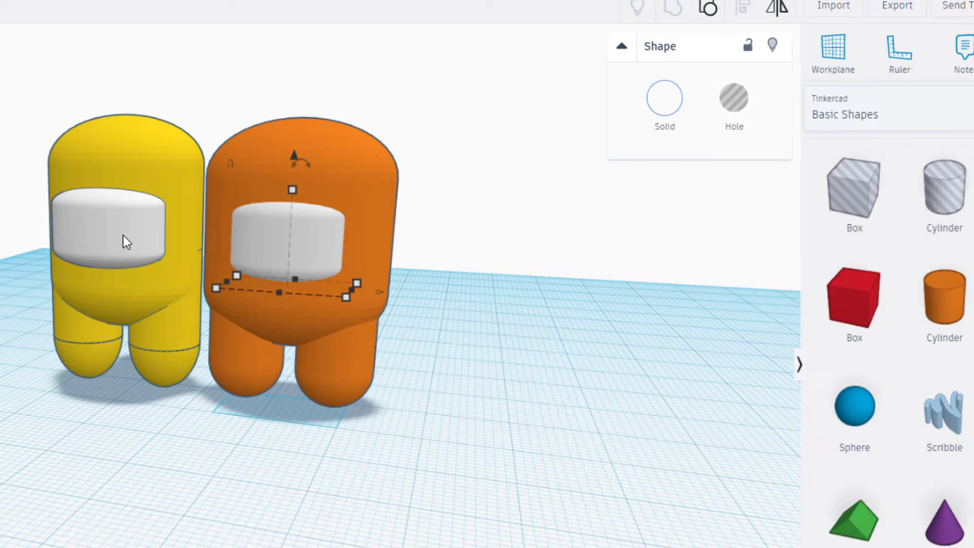
{"action": "key", "text": "Down"}
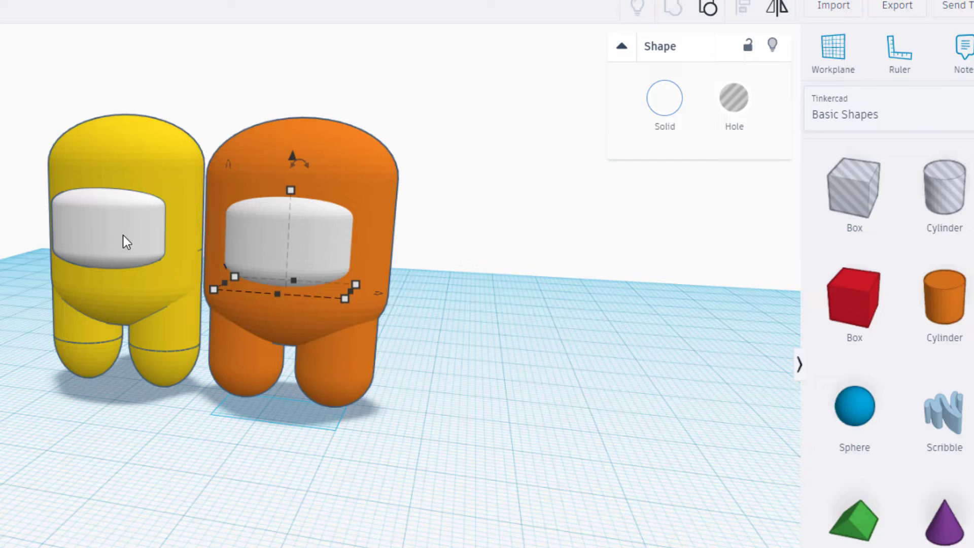
{"action": "right_click_drag", "start_coordinate": [123, 236], "coordinate": [99, 372]}
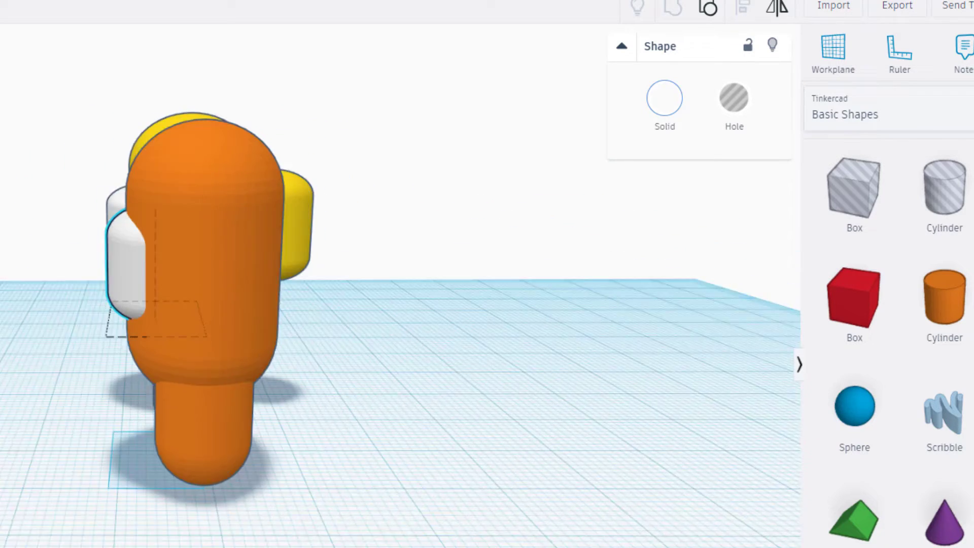
Step: Set the white visor's height to 11 mm and raise it slightly on the orange body
{"action": "key", "text": "Left"}
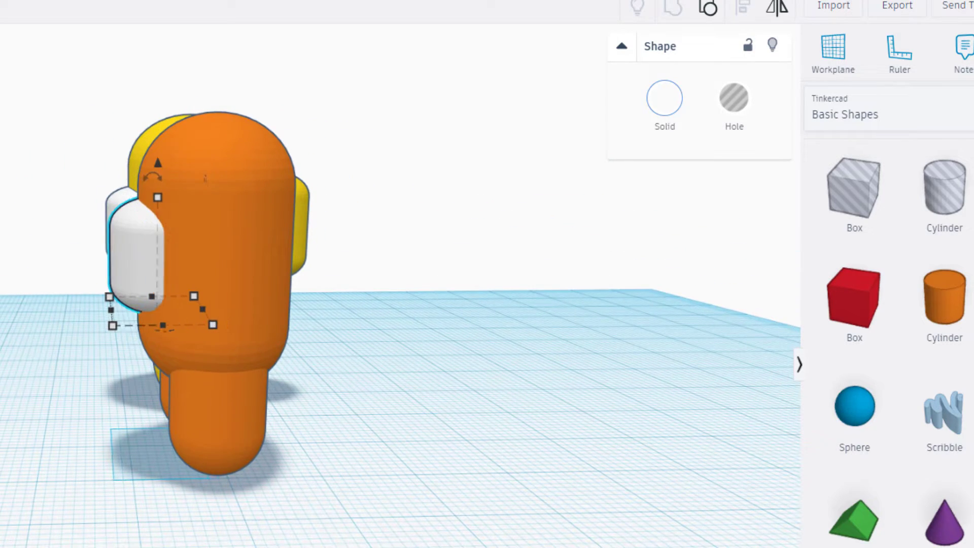
{"action": "right_click_drag", "start_coordinate": [20, 451], "coordinate": [296, 444]}
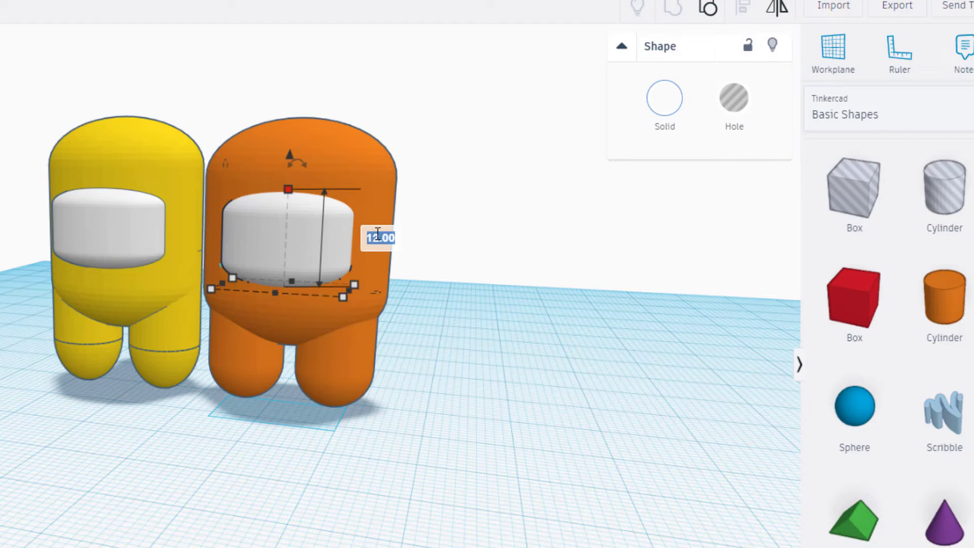
{"action": "key", "text": "Return"}
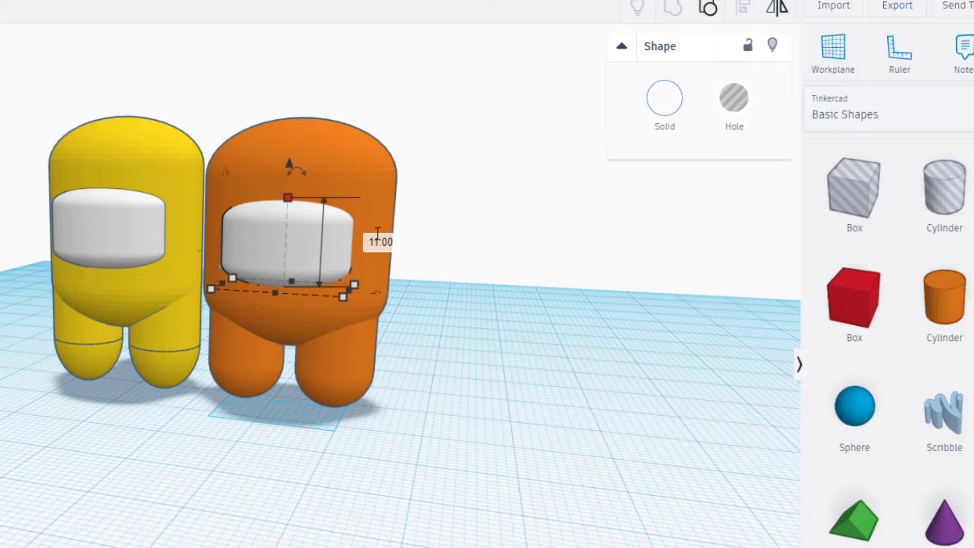
{"action": "key", "text": "ctrl+Up"}
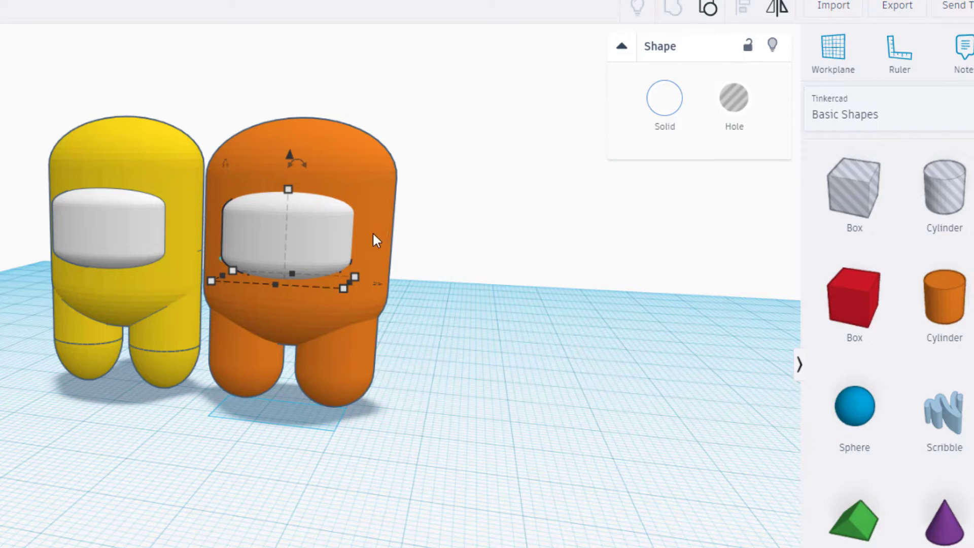
{"action": "right_click_drag", "start_coordinate": [374, 238], "coordinate": [355, 274]}
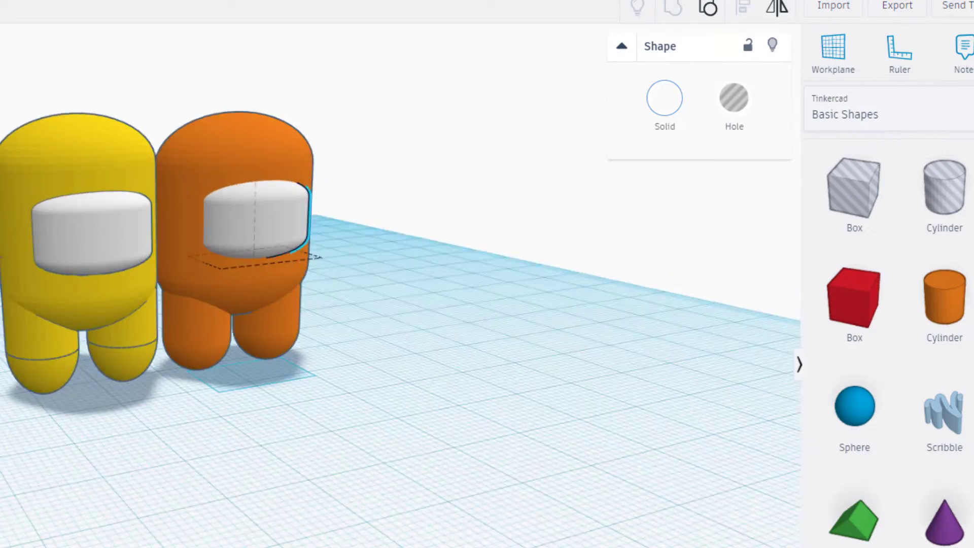
Step: Duplicate the orange body to make a backpack and shift the copy toward the character's back
{"action": "right_click_drag", "start_coordinate": [448, 272], "coordinate": [230, 272]}
{"action": "key", "text": "ctrl+d"}
{"action": "left_click", "coordinate": [231, 273]}
{"action": "scroll", "coordinate": [230, 273], "scroll_direction": "up", "scroll_amount": 3}
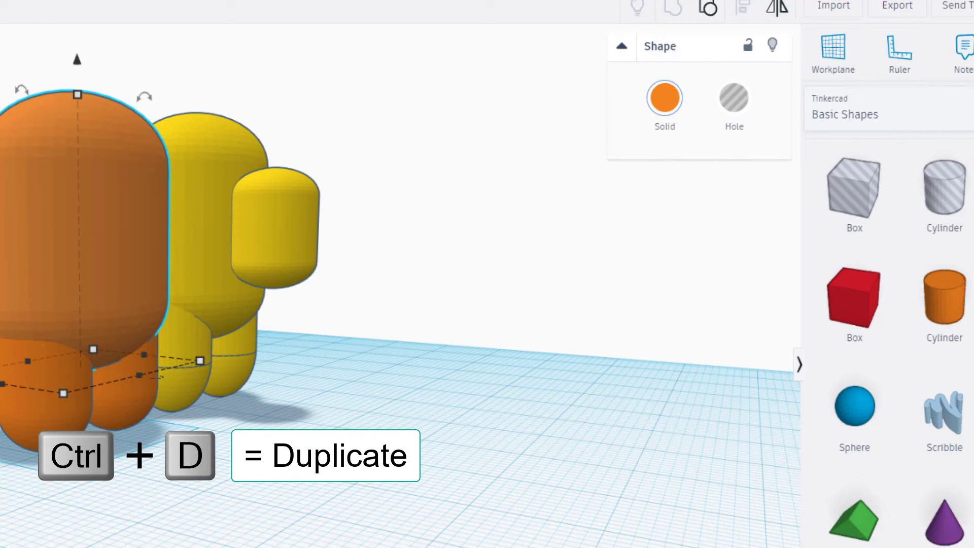
{"action": "key", "text": "Left"}
{"action": "key", "text": "Left"}
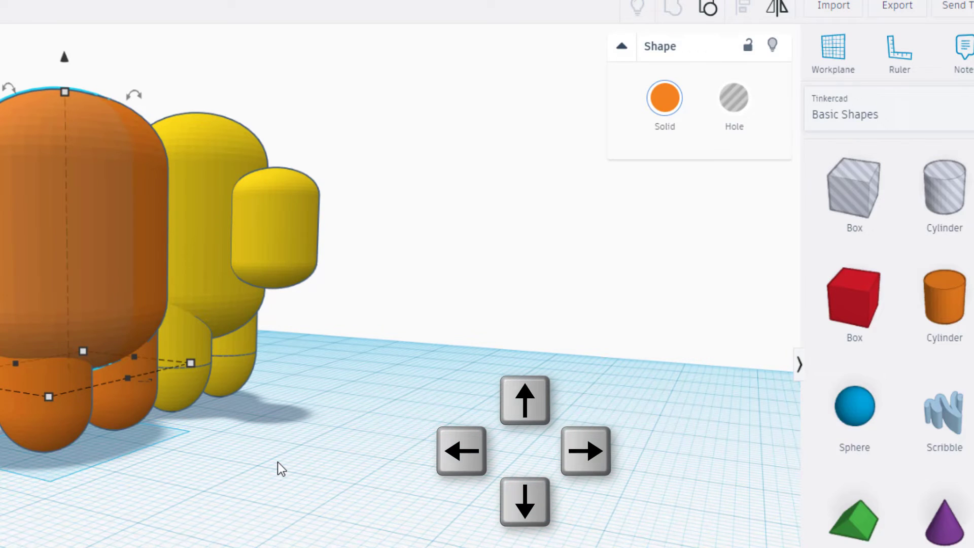
{"action": "key", "text": "Right"}
{"action": "key", "text": "Right"}
{"action": "key", "text": "Right"}
{"action": "key", "text": "Right"}
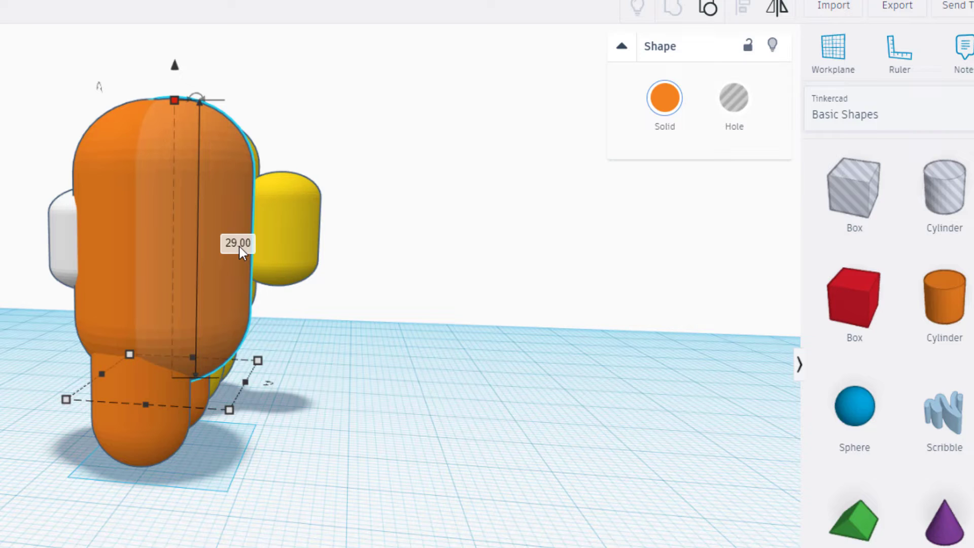
Step: Resize the duplicated body to 16 mm high, 10 mm deep and 12 mm wide
{"action": "key", "text": "Return"}
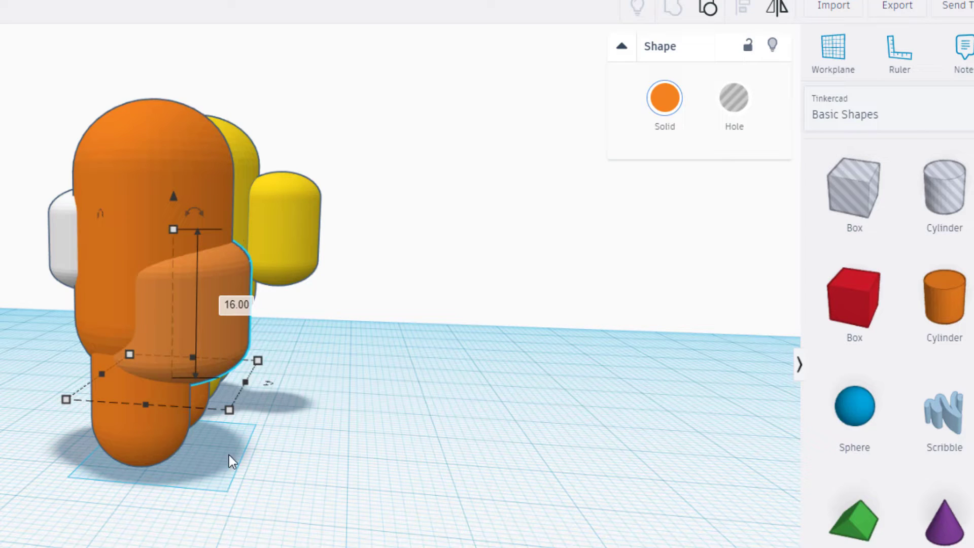
{"action": "mouse_move", "coordinate": [229, 410]}
{"action": "left_click", "coordinate": [126, 421]}
{"action": "type", "text": "10"}
{"action": "key", "text": "Return"}
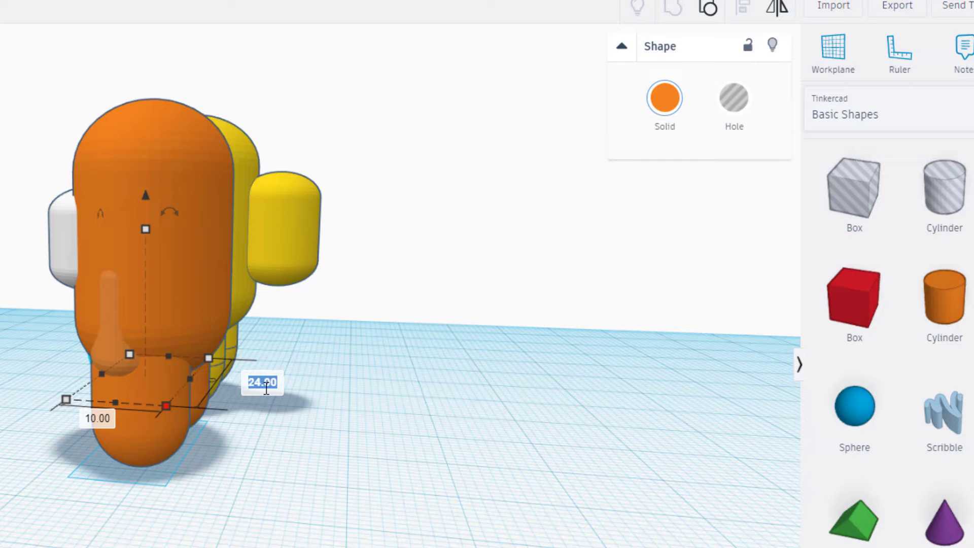
{"action": "type", "text": "12"}
{"action": "key", "text": "Return"}
Step: Move the orange backpack backward until it sticks out of the body's back
{"action": "key", "text": "Right"}
{"action": "key", "text": "Right"}
{"action": "key", "text": "Right"}
{"action": "key", "text": "Right"}
{"action": "key", "text": "Right"}
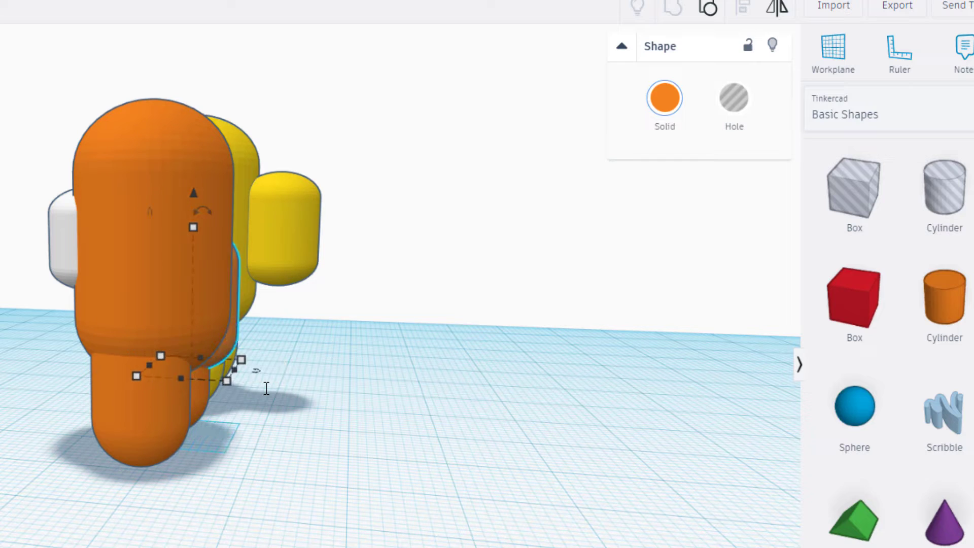
{"action": "key", "text": "Right"}
{"action": "key", "text": "Right"}
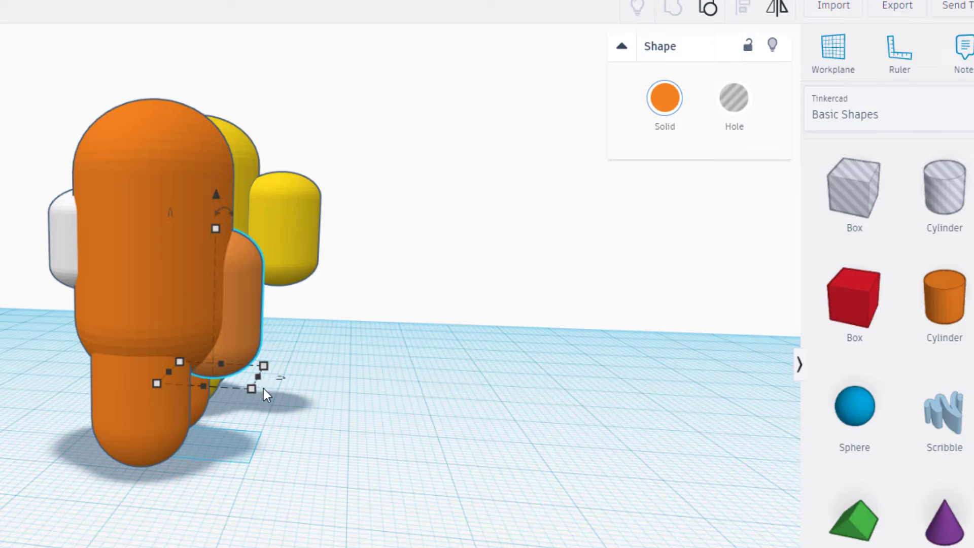
Step: Align the orange backpack with the body, centered across its height and its width
{"action": "left_click", "coordinate": [157, 187], "text": "shift"}
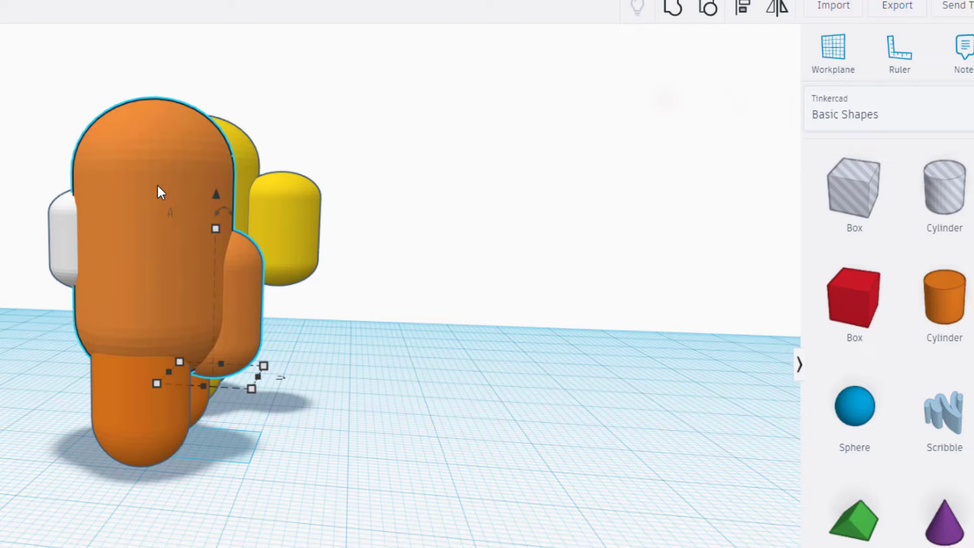
{"action": "left_click", "coordinate": [743, 7]}
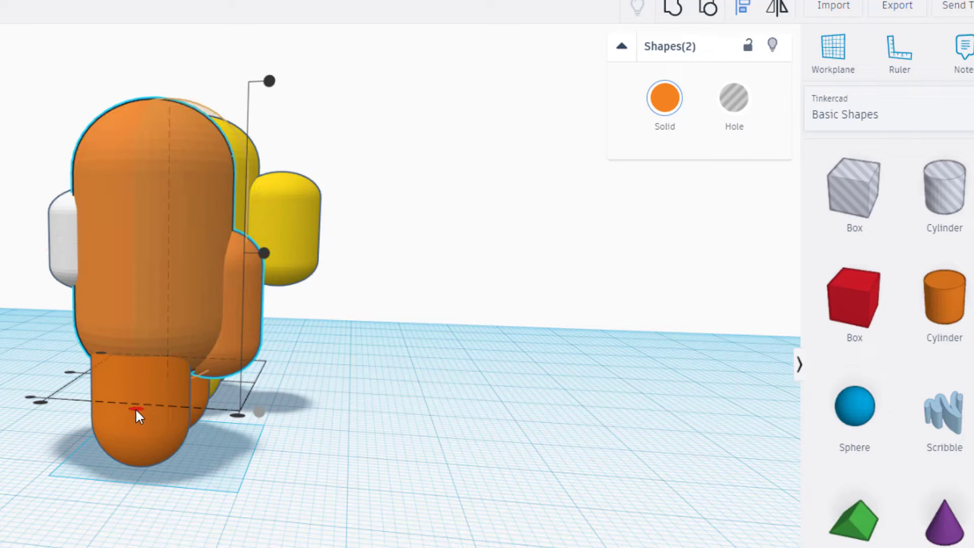
{"action": "left_click", "coordinate": [263, 251]}
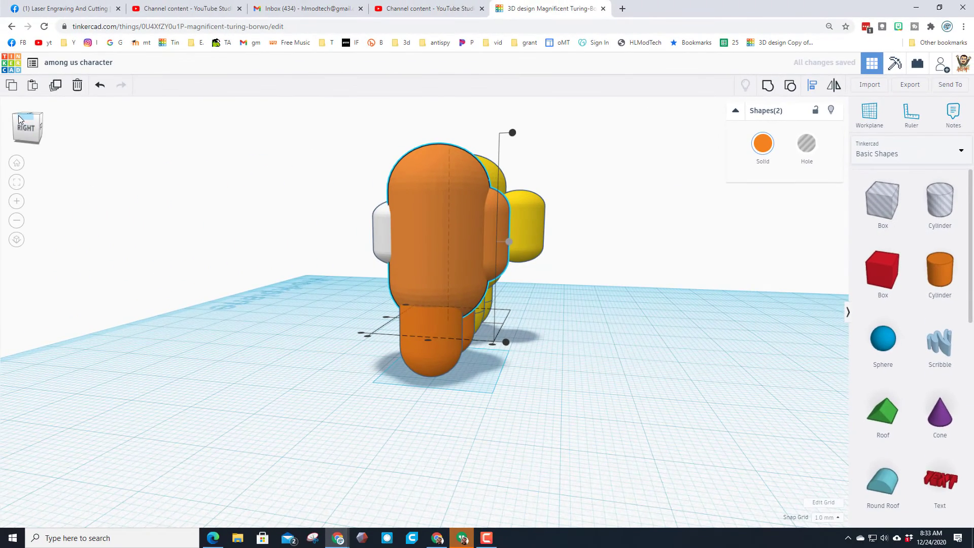
{"action": "left_click", "coordinate": [14, 119]}
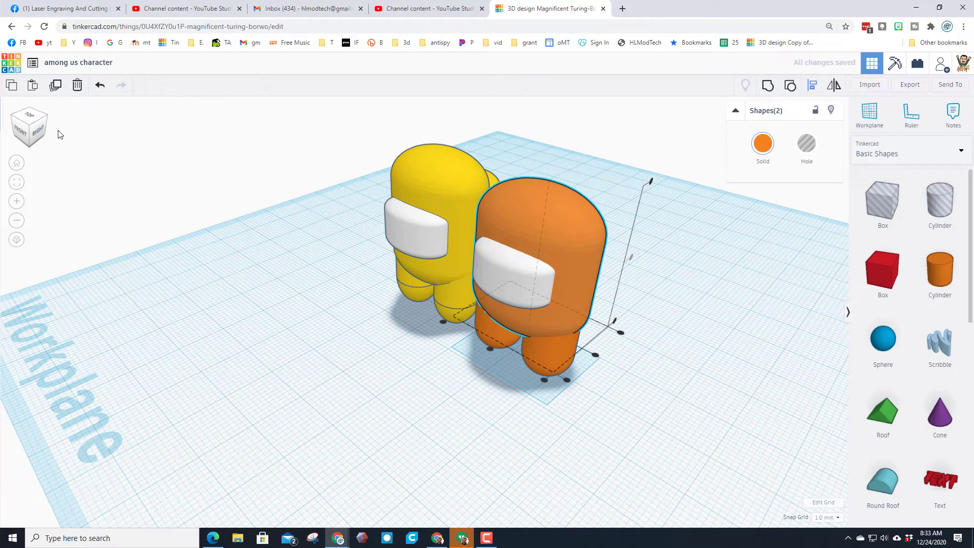
{"action": "left_click", "coordinate": [491, 350]}
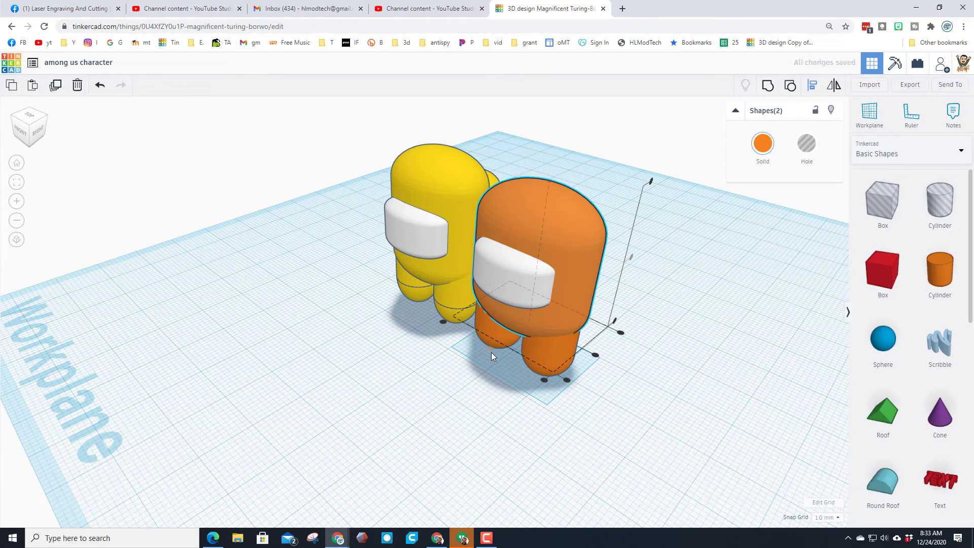
Step: Move the backpack three increments farther out from the back of the orange body
{"action": "left_click", "coordinate": [45, 118]}
{"action": "right_click_drag", "start_coordinate": [98, 278], "coordinate": [218, 269]}
{"action": "left_click", "coordinate": [485, 270]}
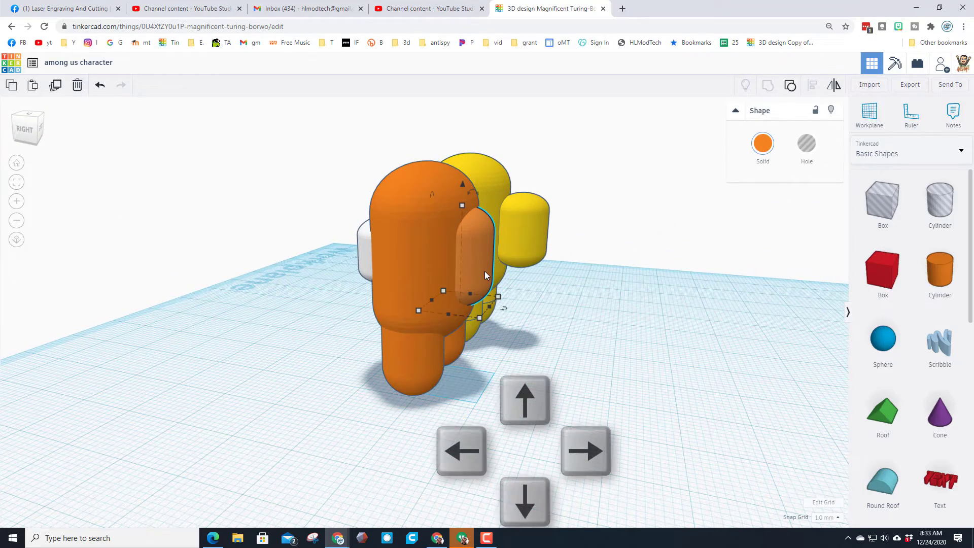
{"action": "key", "text": "Right"}
{"action": "key", "text": "Right"}
{"action": "key", "text": "Right"}
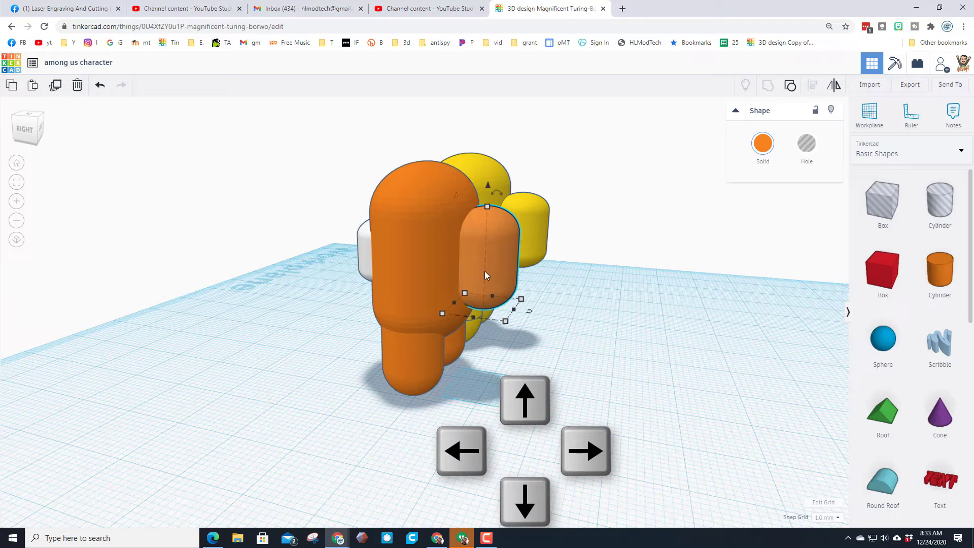
Step: Set the orange backpack's height to 15 mm and raise it slightly
{"action": "right_click_drag", "start_coordinate": [453, 262], "coordinate": [318, 285]}
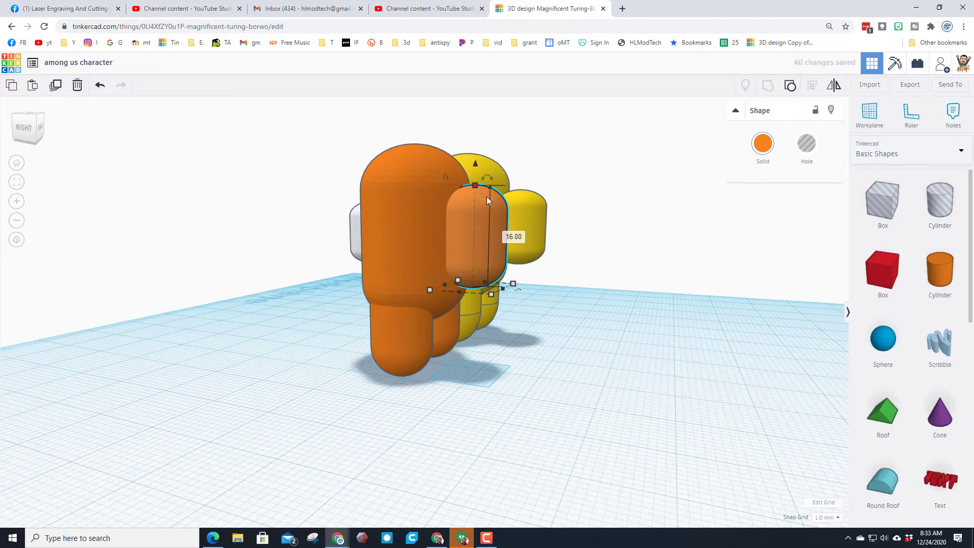
{"action": "key", "text": "Return"}
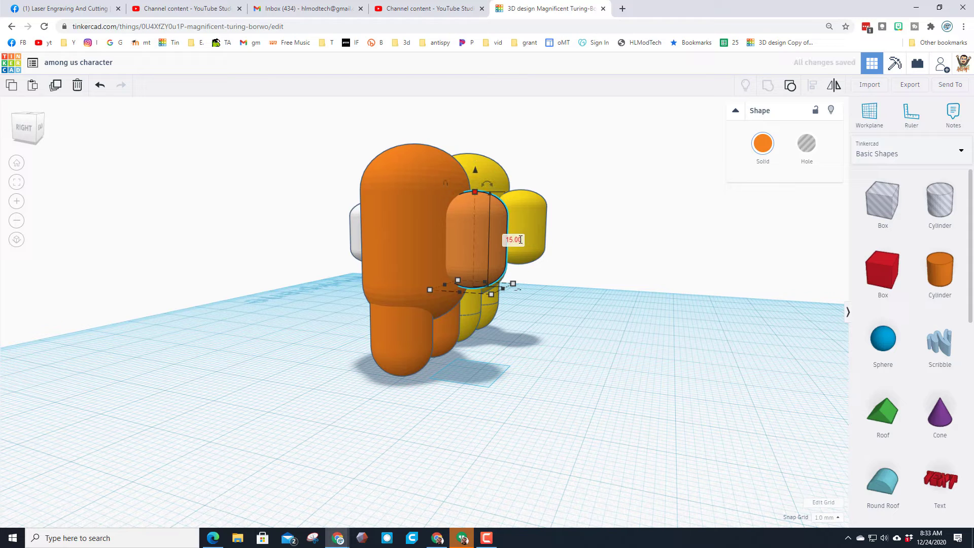
{"action": "key", "text": "ctrl+Up"}
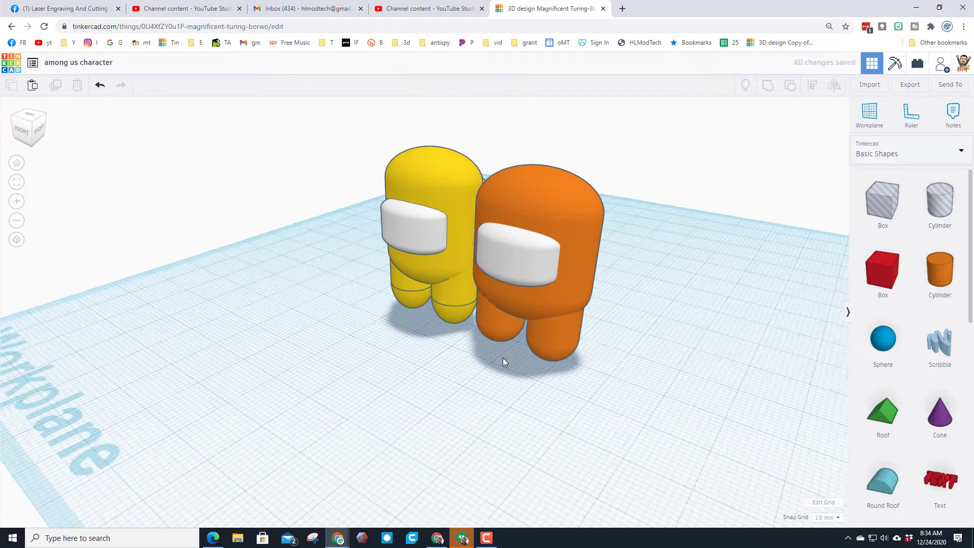
Step: Move the yellow reference character sideways, away from the orange one
{"action": "left_click", "coordinate": [466, 258]}
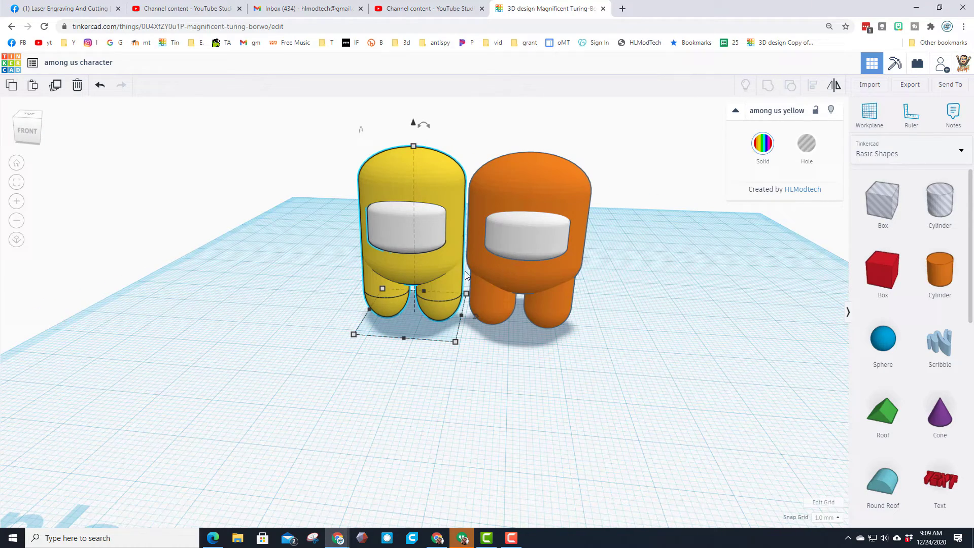
{"action": "key", "text": "Left"}
{"action": "key", "text": "Left"}
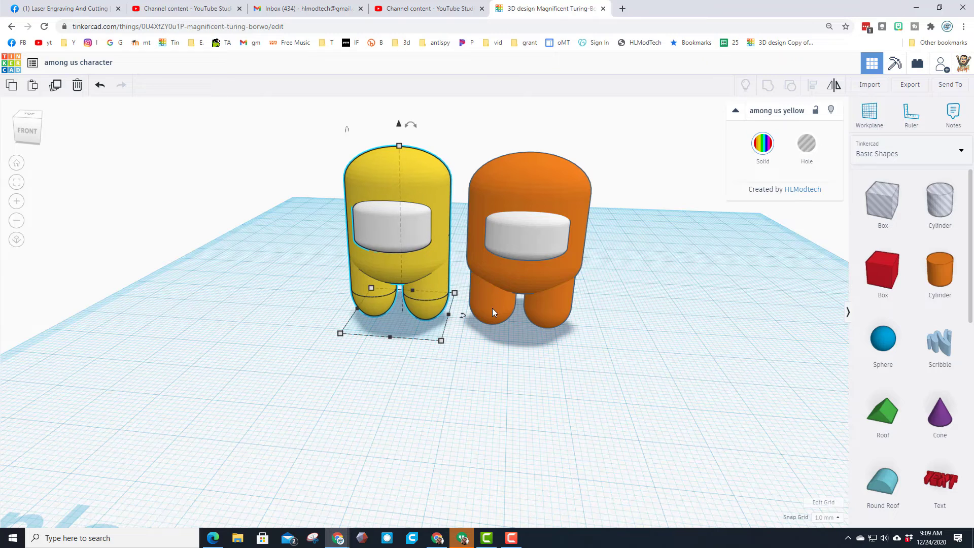
Step: Recolor the orange character's legs, body and backpack red
{"action": "left_click", "coordinate": [493, 309]}
{"action": "left_click", "coordinate": [762, 143]}
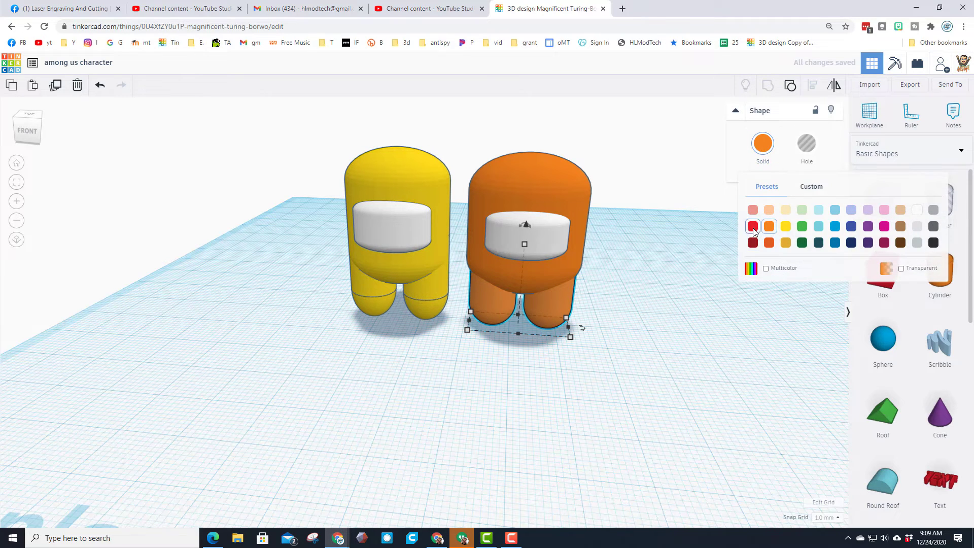
{"action": "left_click", "coordinate": [753, 228]}
{"action": "left_click", "coordinate": [580, 215]}
{"action": "left_click", "coordinate": [763, 145]}
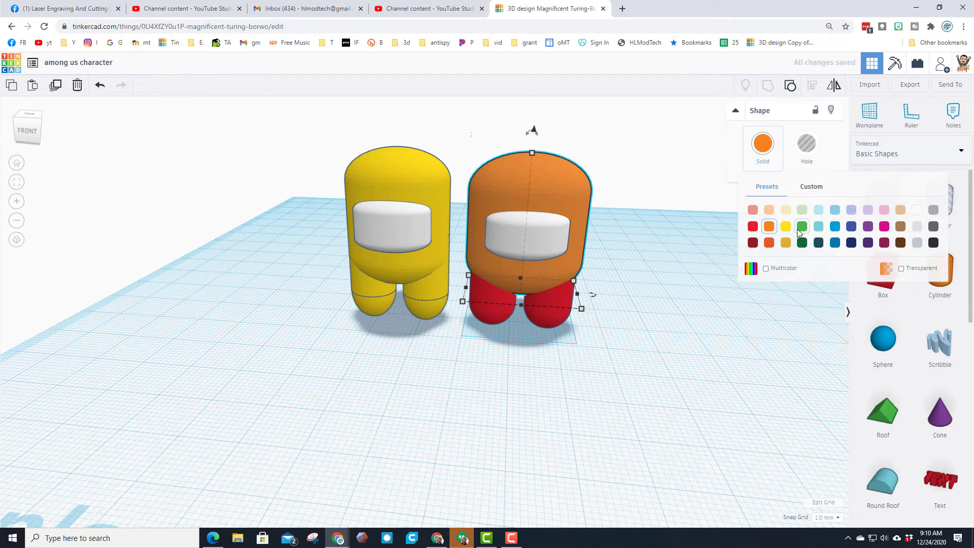
{"action": "left_click", "coordinate": [753, 226]}
{"action": "right_click_drag", "start_coordinate": [656, 300], "coordinate": [565, 288]}
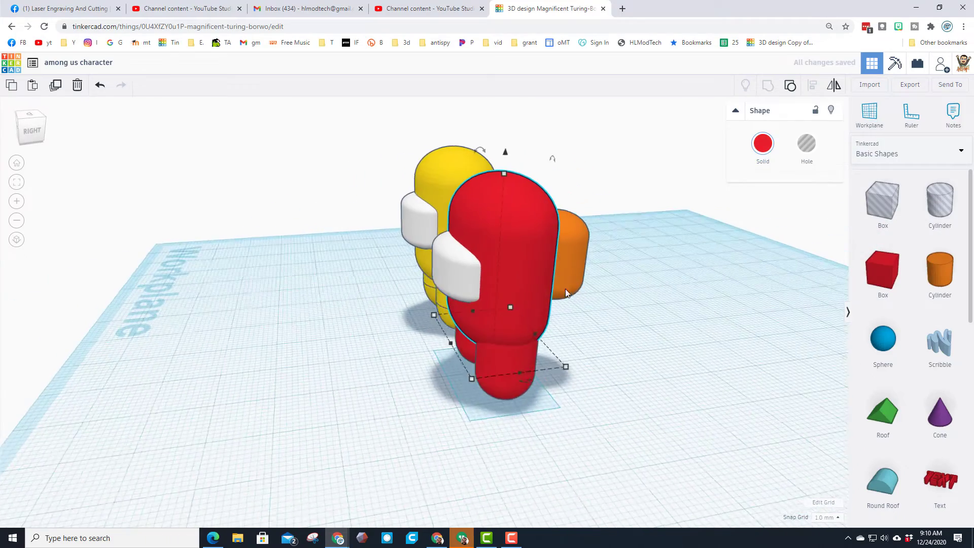
{"action": "left_click", "coordinate": [565, 288]}
{"action": "left_click", "coordinate": [763, 146]}
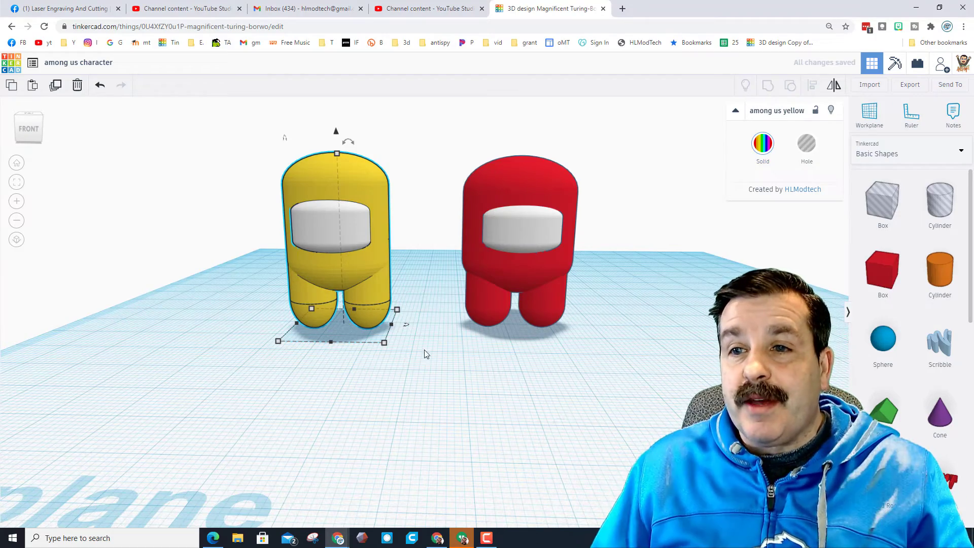
Step: Select all parts of the red character and group them into one shape
{"action": "right_click_drag", "start_coordinate": [426, 354], "coordinate": [462, 358]}
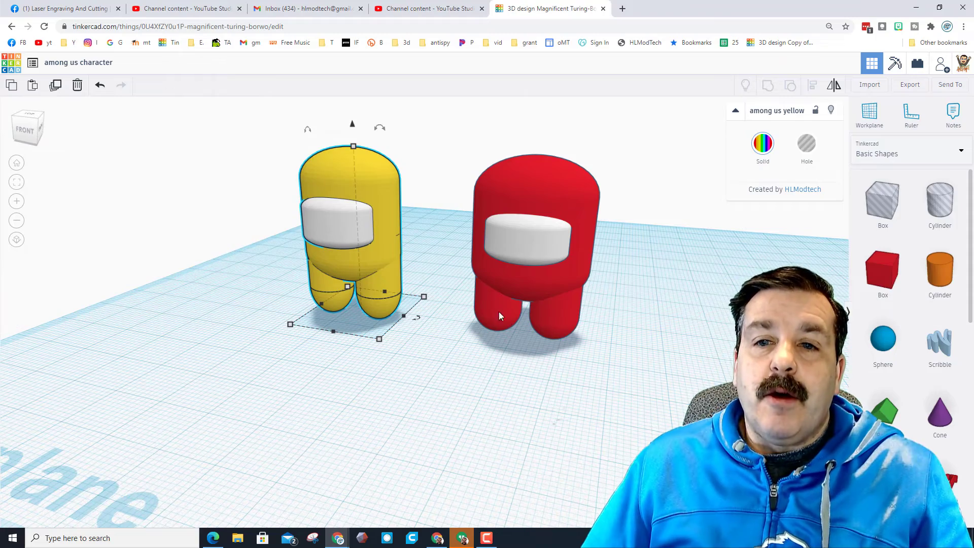
{"action": "right_click_drag", "start_coordinate": [498, 358], "coordinate": [611, 415]}
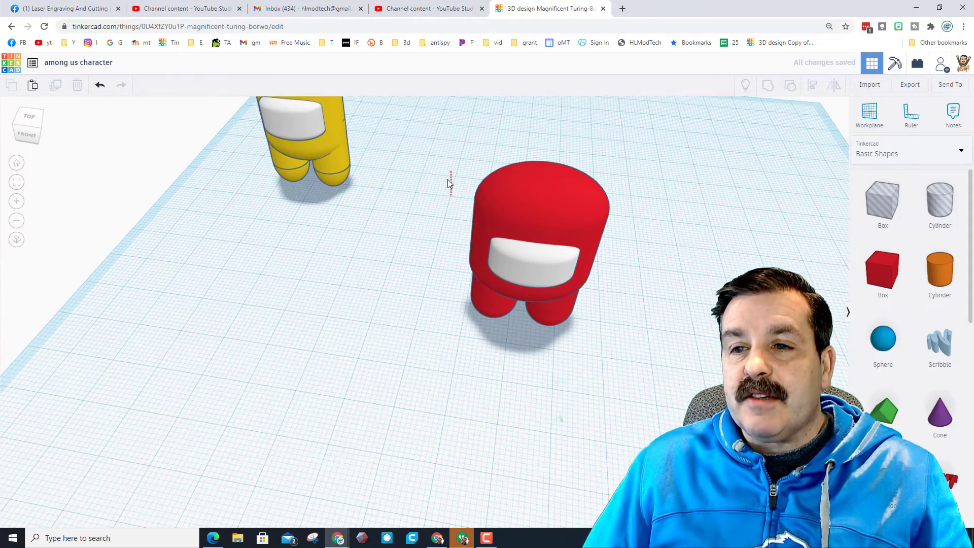
{"action": "left_click_drag", "start_coordinate": [591, 363], "coordinate": [593, 365]}
{"action": "left_click", "coordinate": [769, 87]}
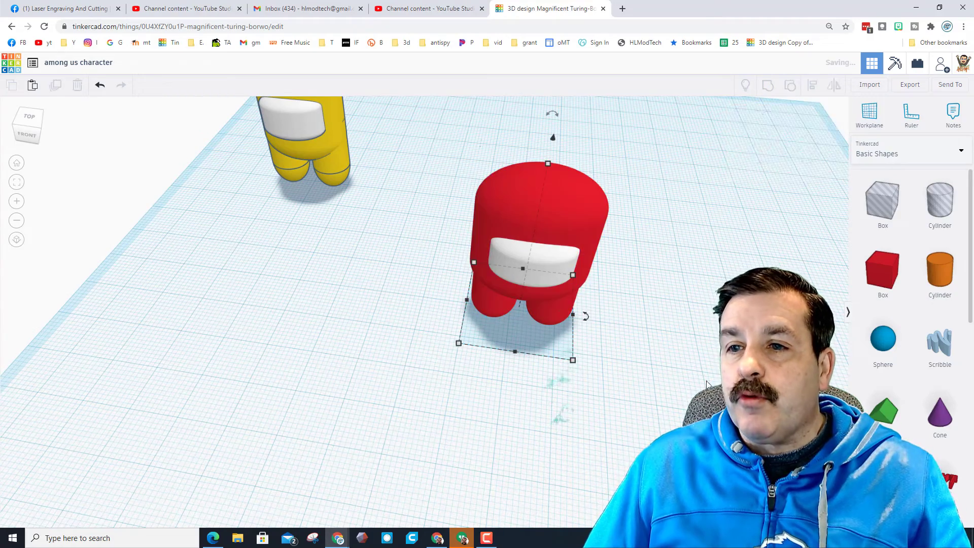
Step: Enable Multicolor on the grouped red character so its visor stays white, and view it from the front
{"action": "right_click_drag", "start_coordinate": [665, 361], "coordinate": [542, 242]}
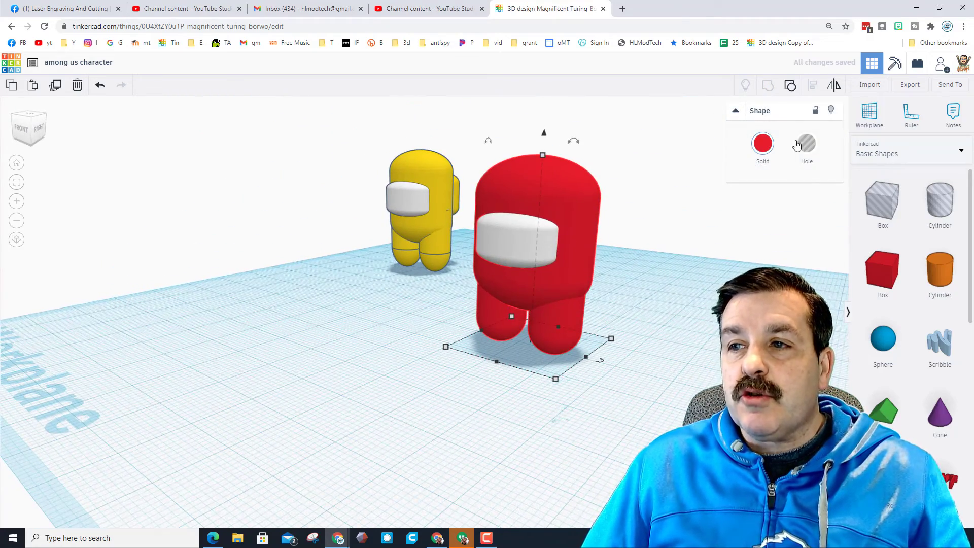
{"action": "left_click", "coordinate": [762, 144]}
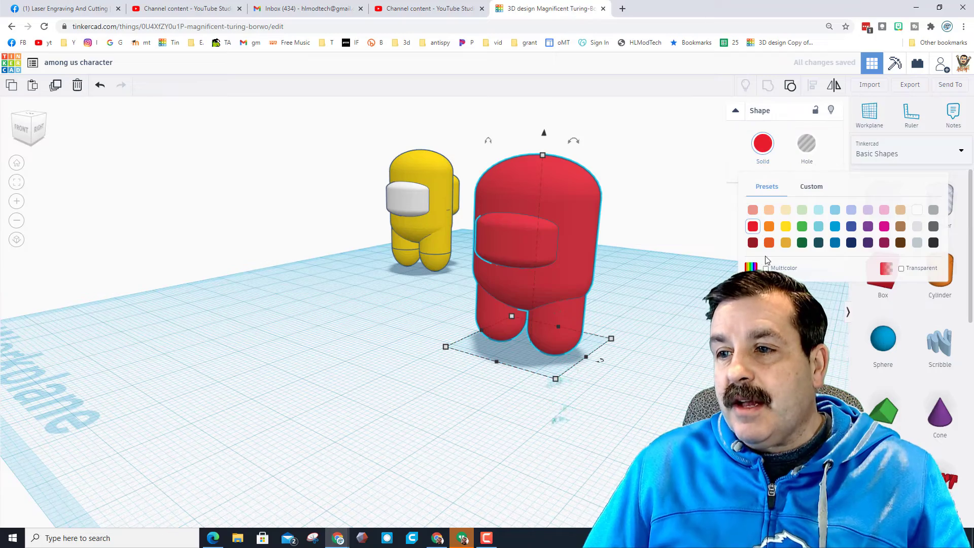
{"action": "left_click", "coordinate": [765, 268]}
{"action": "left_click", "coordinate": [655, 326]}
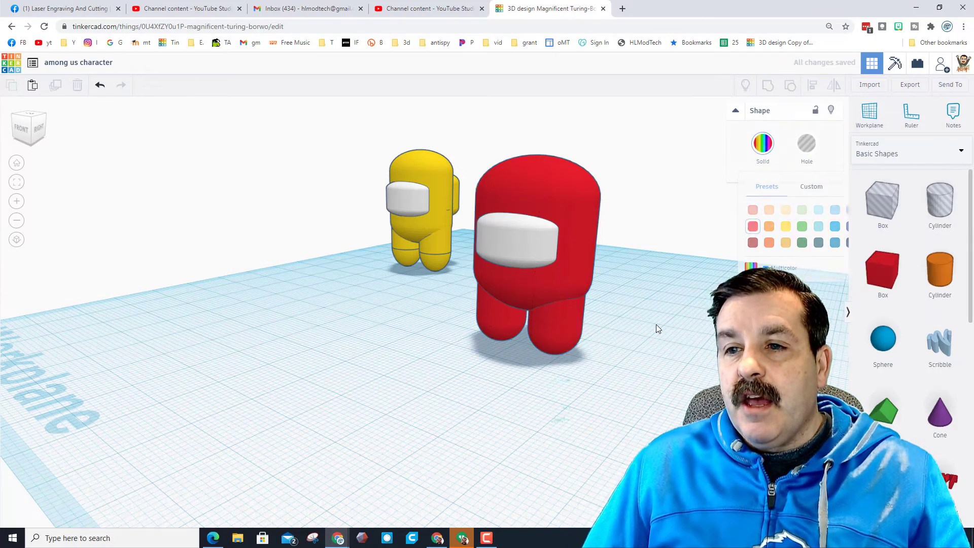
{"action": "right_click_drag", "start_coordinate": [654, 326], "coordinate": [643, 275]}
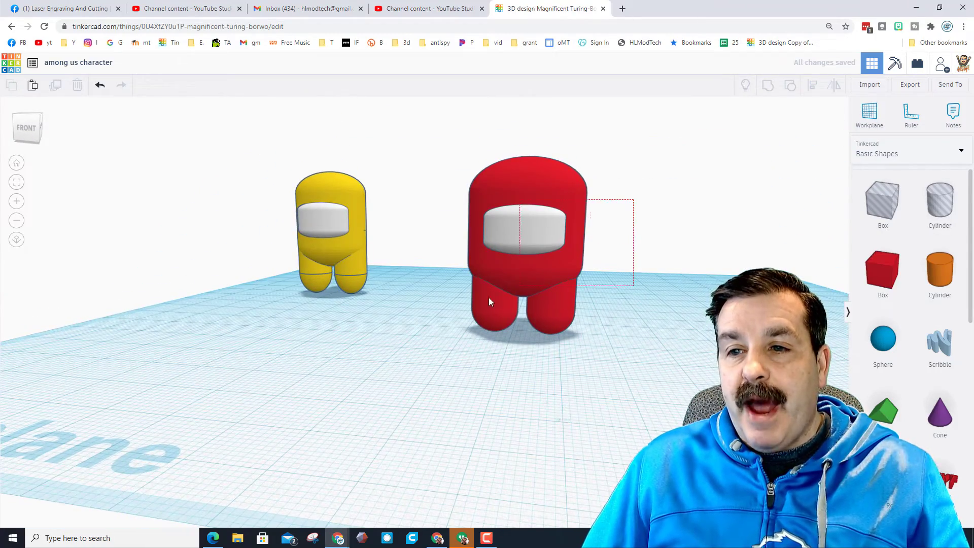
Step: Duplicate the red character, move the copy sideways in front of the yellow reference, and rotate it 45° on the workplane
{"action": "left_click", "coordinate": [487, 304]}
{"action": "key", "text": "ctrl+d"}
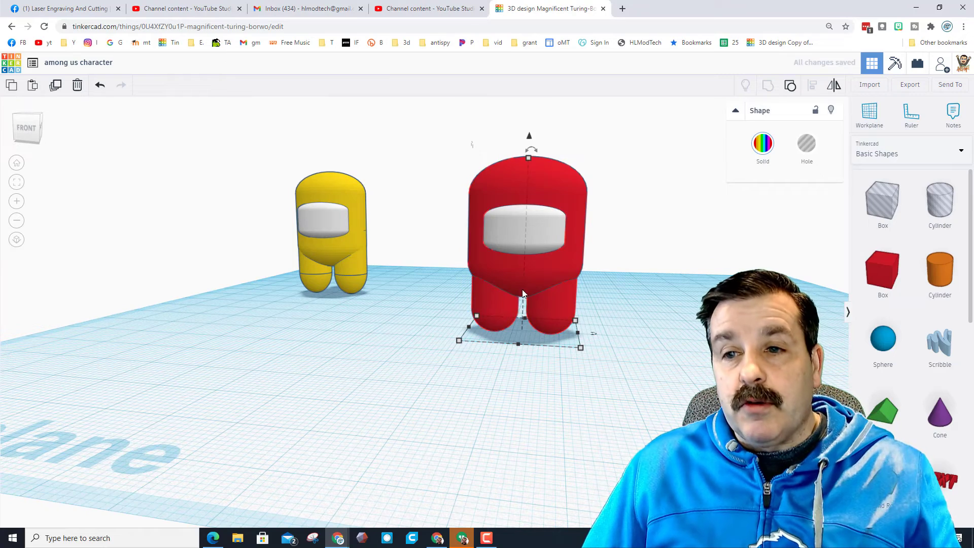
{"action": "left_click_drag", "start_coordinate": [510, 317], "coordinate": [327, 285]}
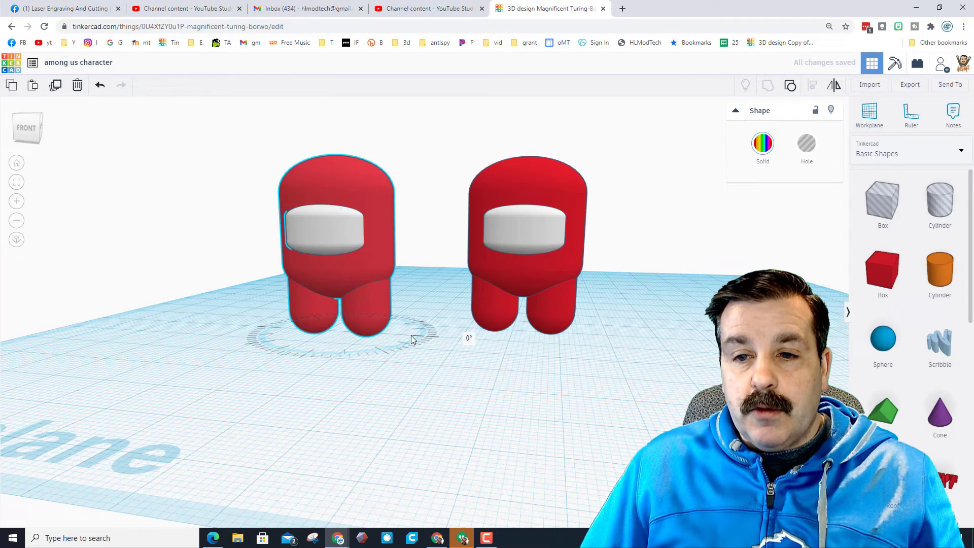
{"action": "left_click_drag", "start_coordinate": [411, 336], "coordinate": [412, 324]}
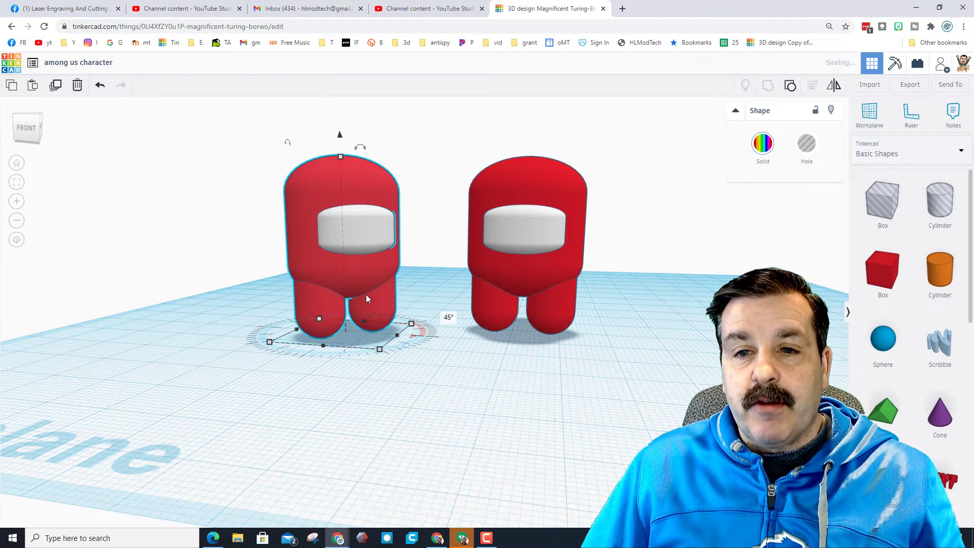
{"action": "left_click", "coordinate": [668, 191]}
Step: Recolor the body and legs inside the duplicated character's group yellow
{"action": "left_click", "coordinate": [300, 269]}
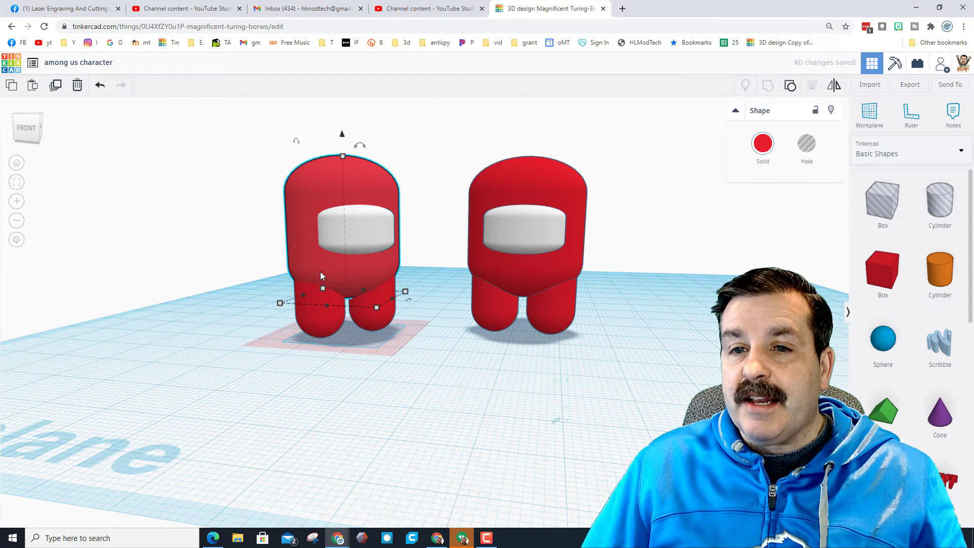
{"action": "left_click", "coordinate": [765, 153]}
{"action": "left_click", "coordinate": [786, 227]}
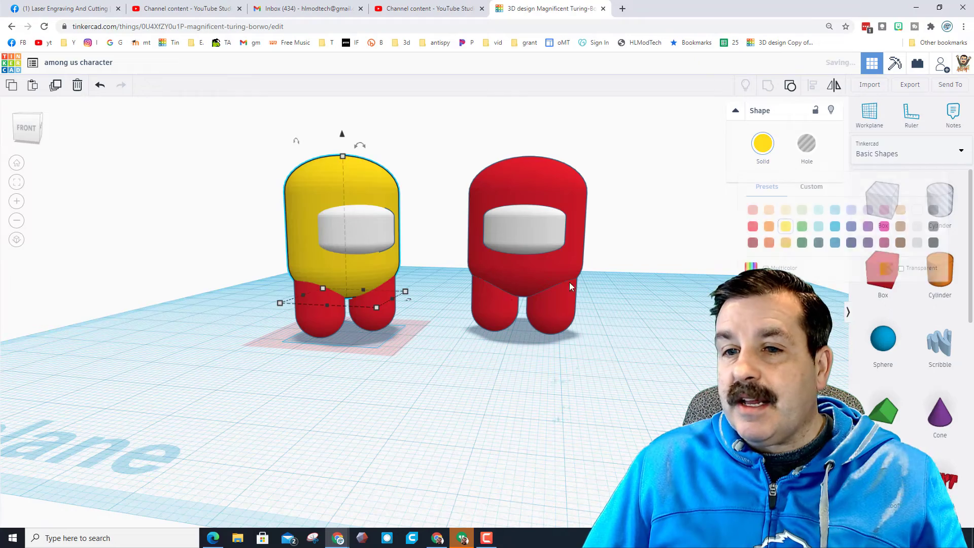
{"action": "left_click", "coordinate": [373, 325]}
{"action": "left_click", "coordinate": [763, 143]}
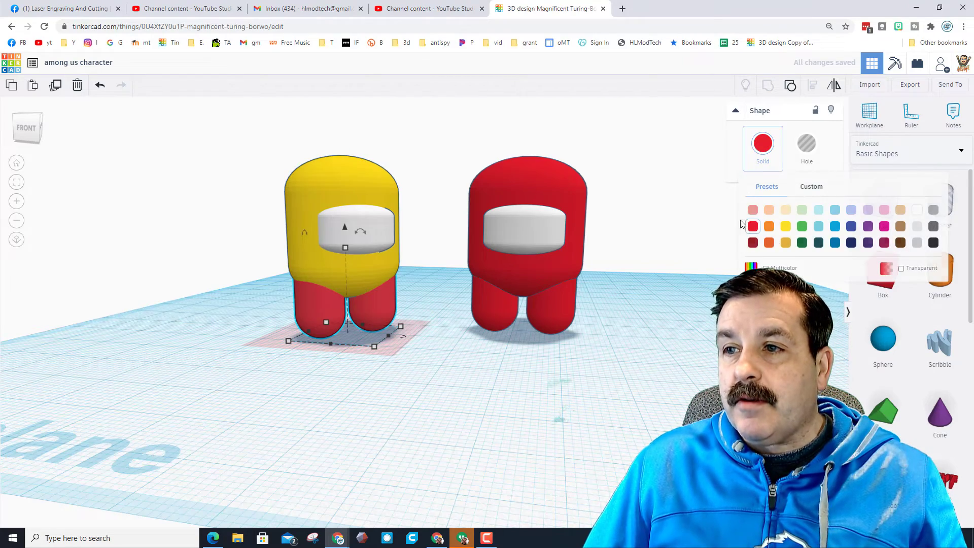
{"action": "left_click", "coordinate": [786, 227]}
Step: Recolor the backpack of the duplicated character yellow and leave its group
{"action": "right_click_drag", "start_coordinate": [465, 336], "coordinate": [288, 259]}
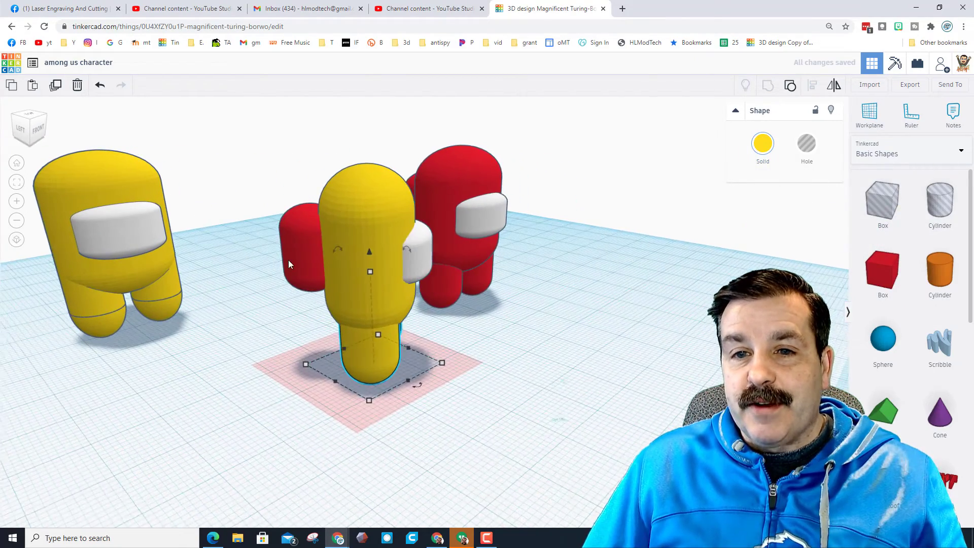
{"action": "left_click", "coordinate": [309, 254]}
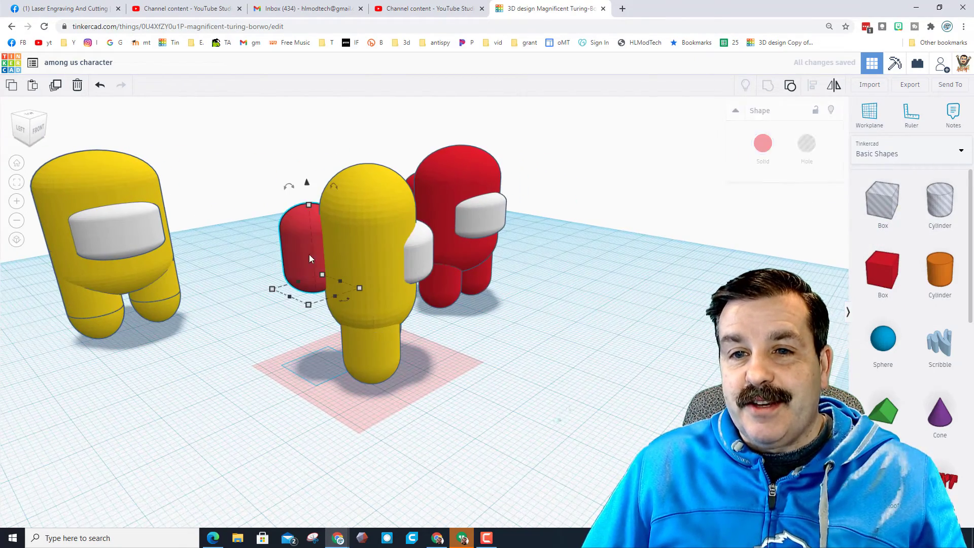
{"action": "left_click", "coordinate": [766, 148]}
{"action": "left_click", "coordinate": [788, 233]}
{"action": "left_click", "coordinate": [572, 370]}
{"action": "right_click_drag", "start_coordinate": [572, 370], "coordinate": [625, 412]}
{"action": "right_click_drag", "start_coordinate": [456, 433], "coordinate": [476, 428]}
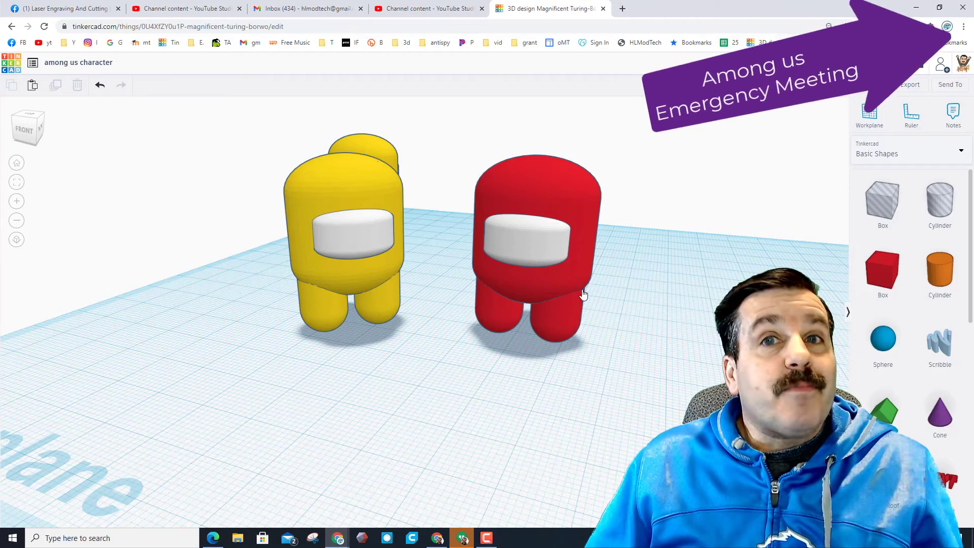
{"action": "mouse_move", "coordinate": [546, 411]}
{"action": "right_mouse_down"}
{"action": "mouse_move", "coordinate": [509, 409]}
{"action": "mouse_move", "coordinate": [556, 419]}
{"action": "right_mouse_up"}
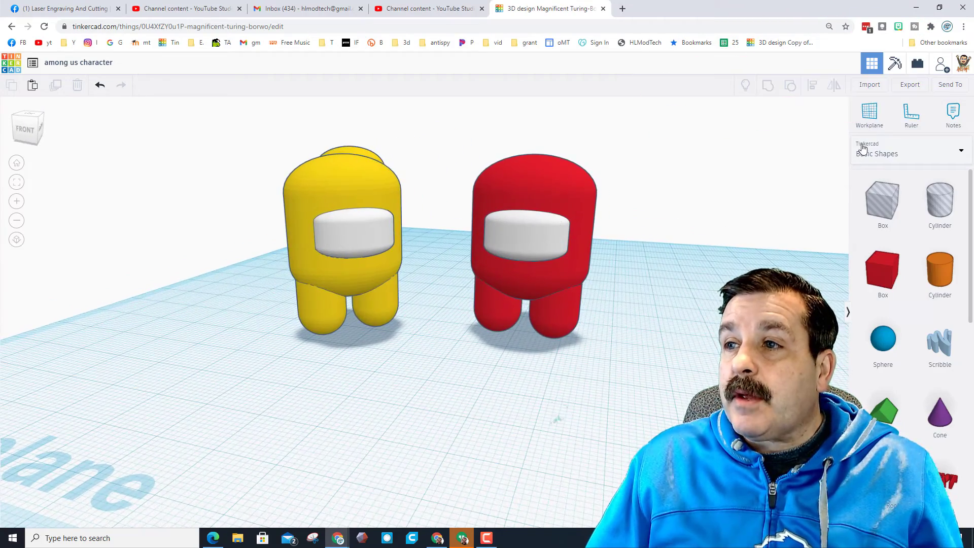
Step: Create an invitation link for collaborating on the design, copy it, and return to the model
{"action": "left_click", "coordinate": [946, 87]}
{"action": "scroll", "coordinate": [568, 315], "scroll_direction": "down", "scroll_amount": 3}
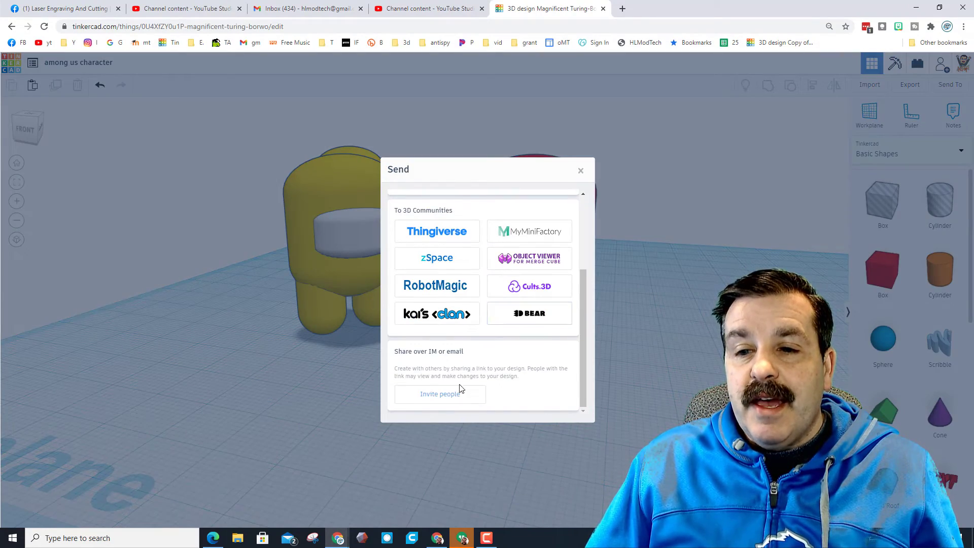
{"action": "left_click", "coordinate": [446, 396]}
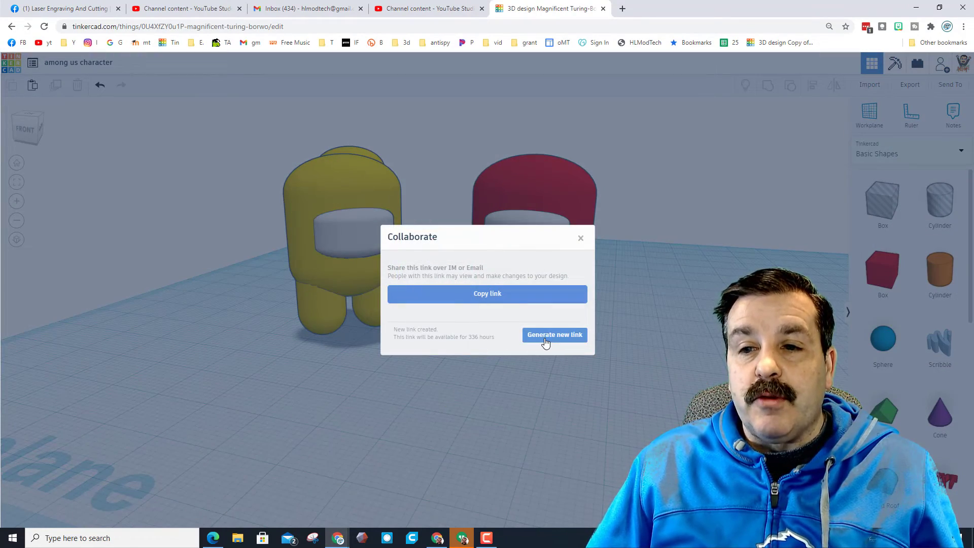
{"action": "left_click", "coordinate": [488, 294]}
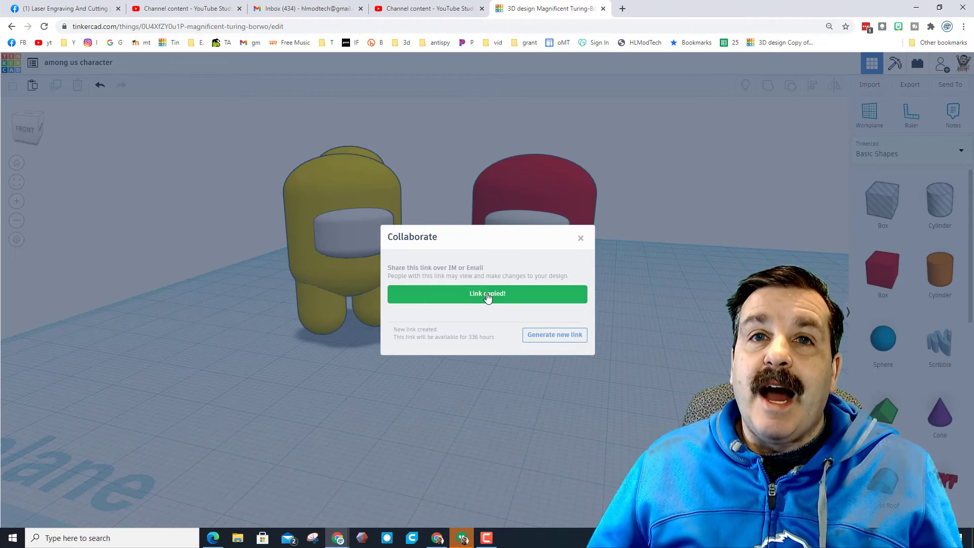
{"action": "left_click", "coordinate": [647, 290]}
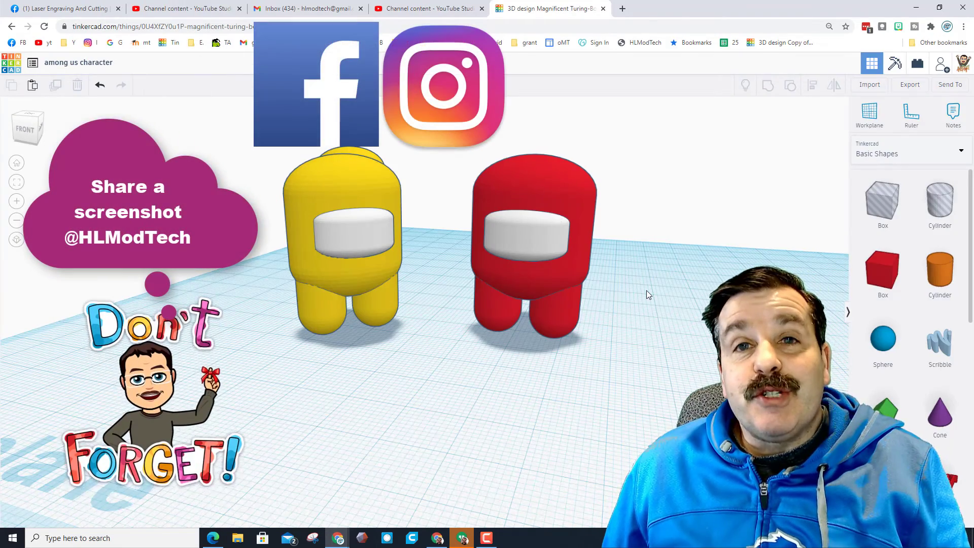